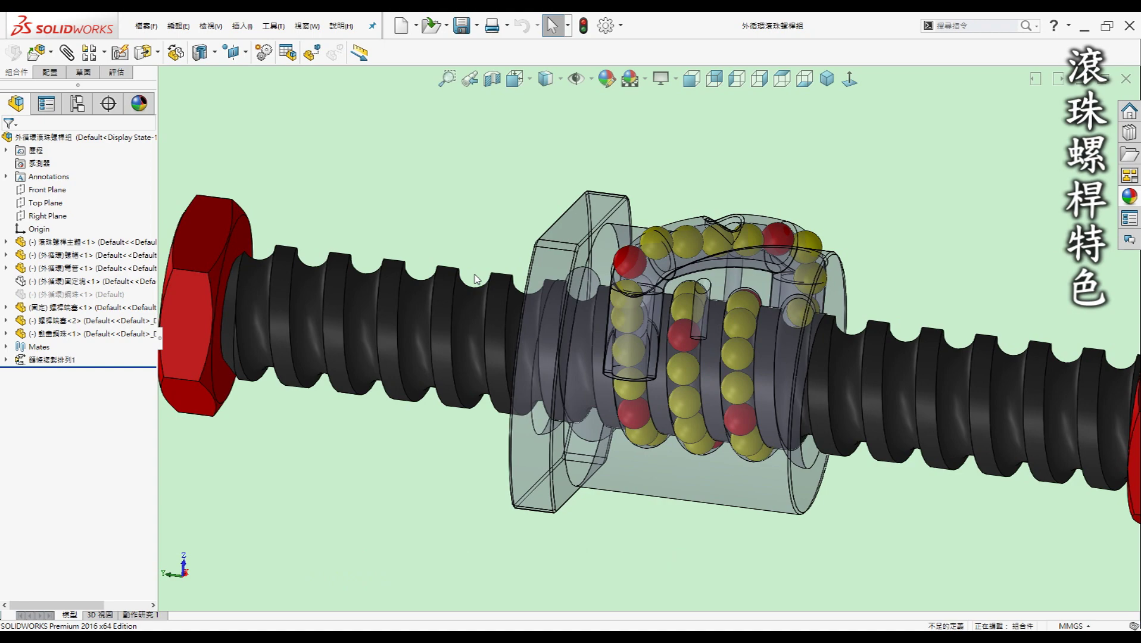
Turn the external-circulation ball screw so the see-through nut faces the viewer more directly.
{"action": "middle_click_drag", "start_coordinate": [391, 253], "coordinate": [397, 215]}
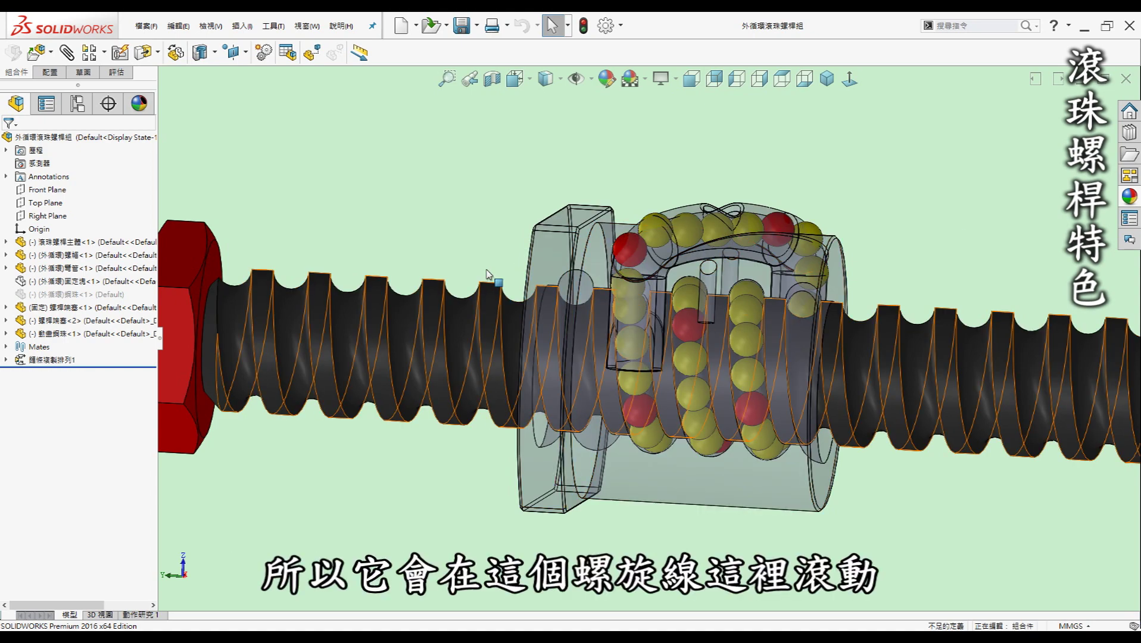
Zoom to fit the whole ball screw, including both end nuts.
{"action": "key", "text": "f"}
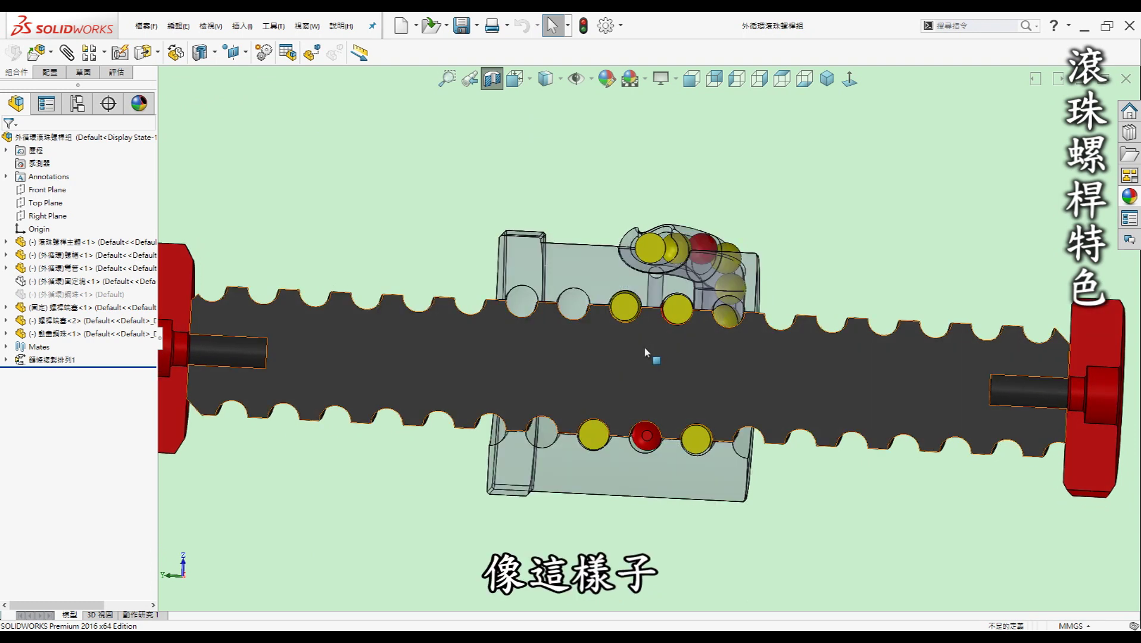
Orbit the cut-away to a straight side view and zoom in on the sectioned balls.
{"action": "middle_click_drag", "start_coordinate": [648, 350], "coordinate": [736, 474]}
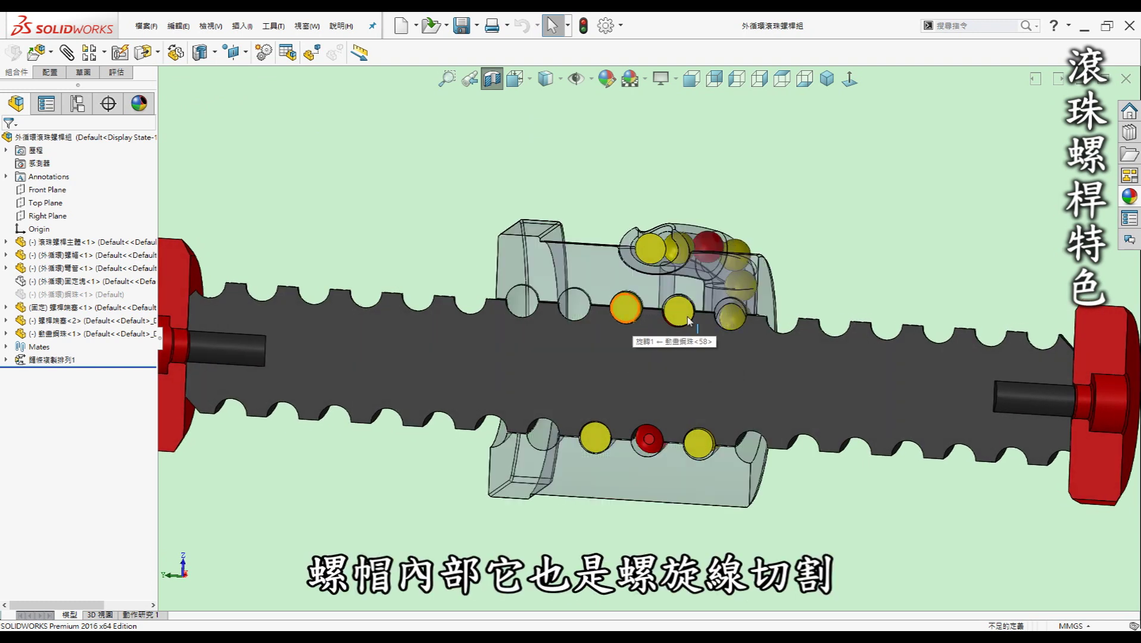
{"action": "mouse_move", "coordinate": [684, 426]}
{"action": "middle_mouse_down"}
{"action": "mouse_move", "coordinate": [677, 313]}
{"action": "mouse_move", "coordinate": [690, 312]}
{"action": "middle_mouse_up"}
{"action": "scroll", "coordinate": [678, 314], "scroll_direction": "up", "scroll_amount": 5}
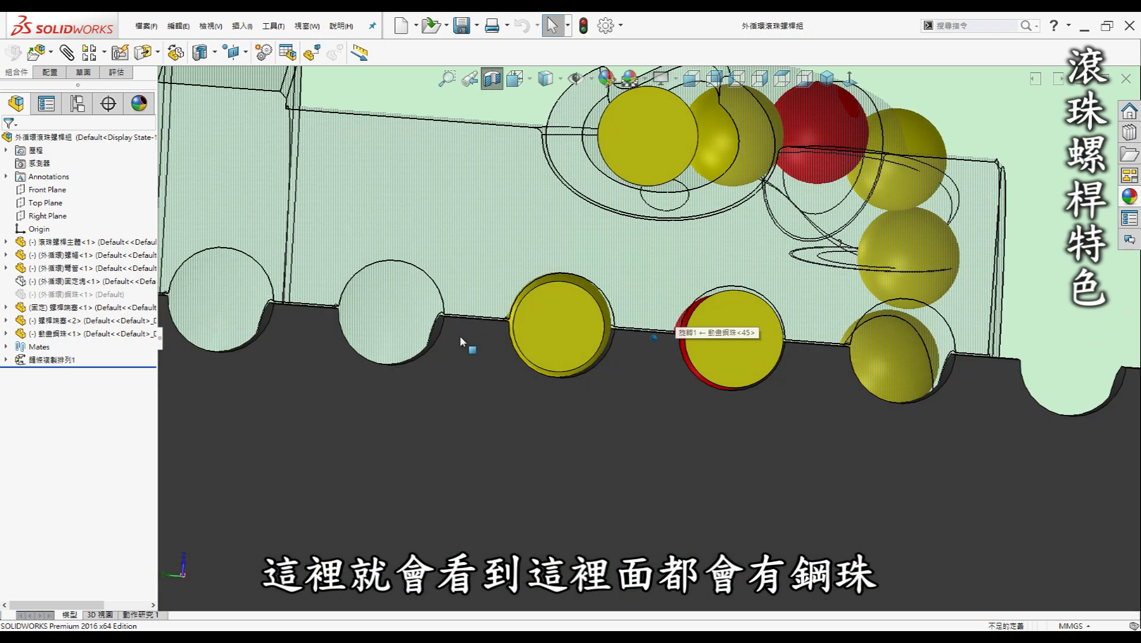
{"action": "scroll", "coordinate": [696, 312], "scroll_direction": "down", "scroll_amount": 2}
{"action": "scroll", "coordinate": [699, 313], "scroll_direction": "down", "scroll_amount": 3}
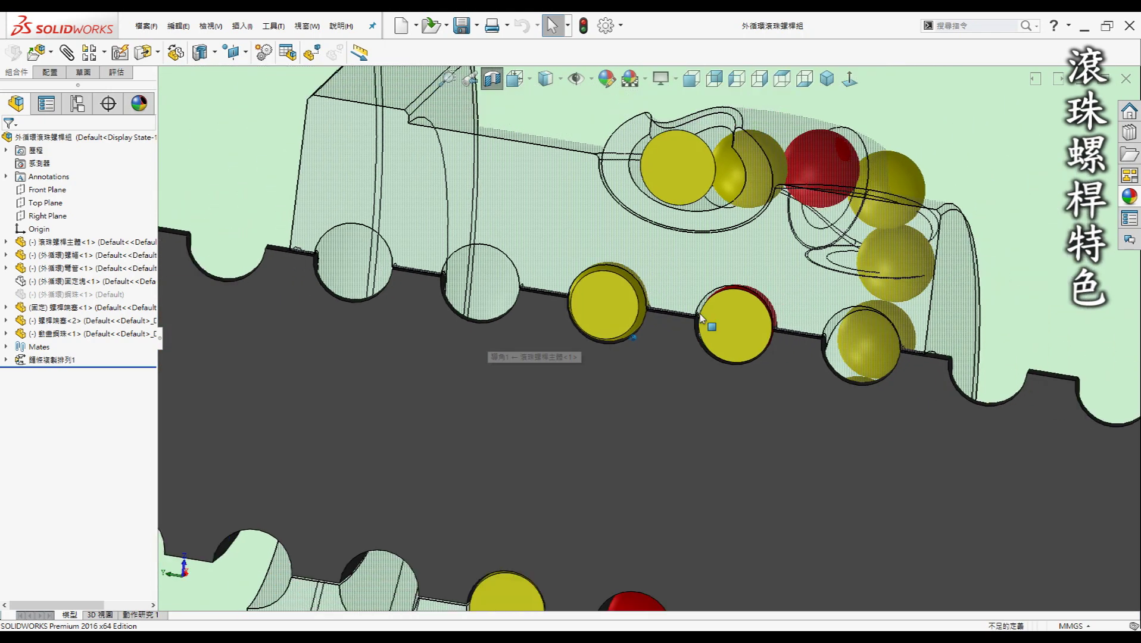
{"action": "scroll", "coordinate": [700, 313], "scroll_direction": "down", "scroll_amount": 3}
{"action": "scroll", "coordinate": [699, 313], "scroll_direction": "down", "scroll_amount": 2}
{"action": "scroll", "coordinate": [700, 314], "scroll_direction": "down", "scroll_amount": 1}
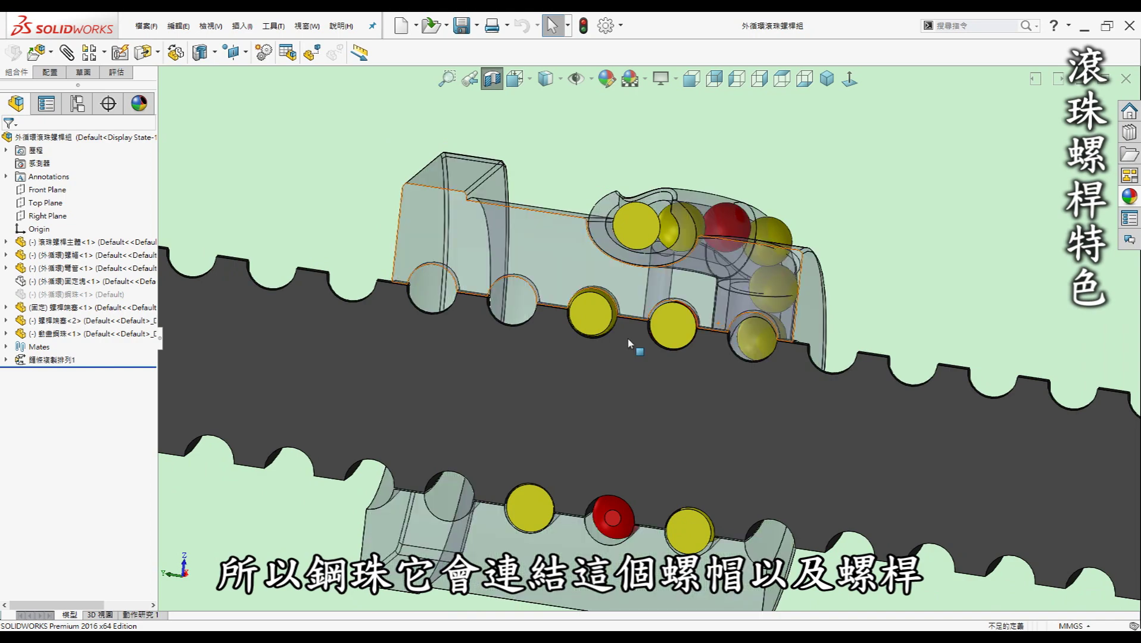
{"action": "scroll", "coordinate": [592, 316], "scroll_direction": "up", "scroll_amount": 1}
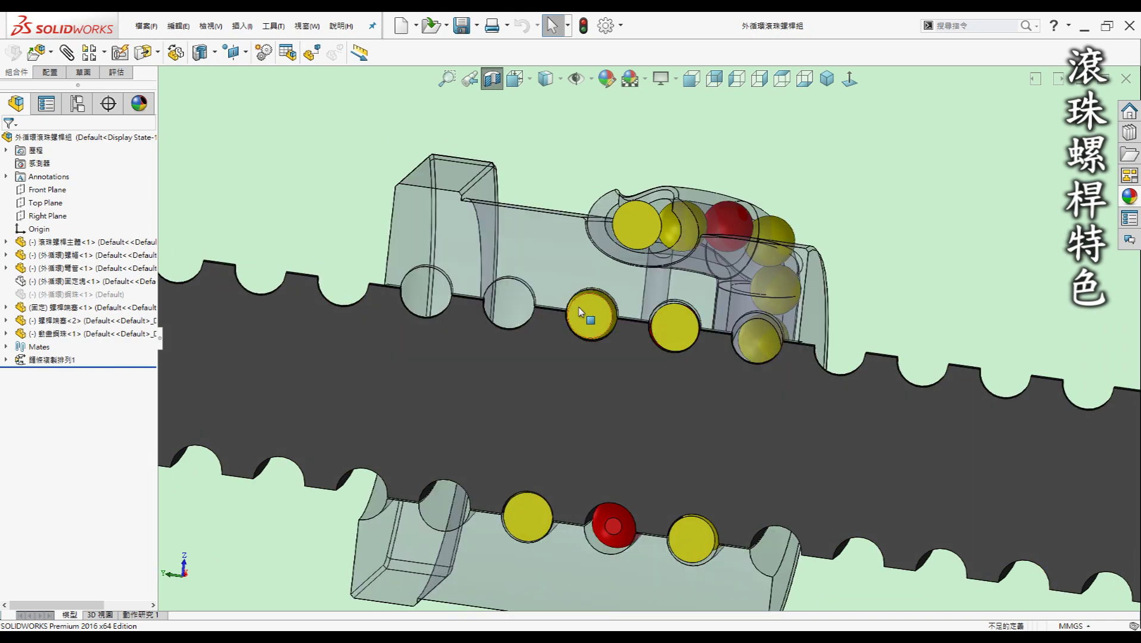
{"action": "scroll", "coordinate": [586, 326], "scroll_direction": "up", "scroll_amount": 3}
{"action": "scroll", "coordinate": [570, 333], "scroll_direction": "up", "scroll_amount": 2}
{"action": "scroll", "coordinate": [570, 334], "scroll_direction": "down", "scroll_amount": 2}
{"action": "scroll", "coordinate": [542, 387], "scroll_direction": "up", "scroll_amount": 2}
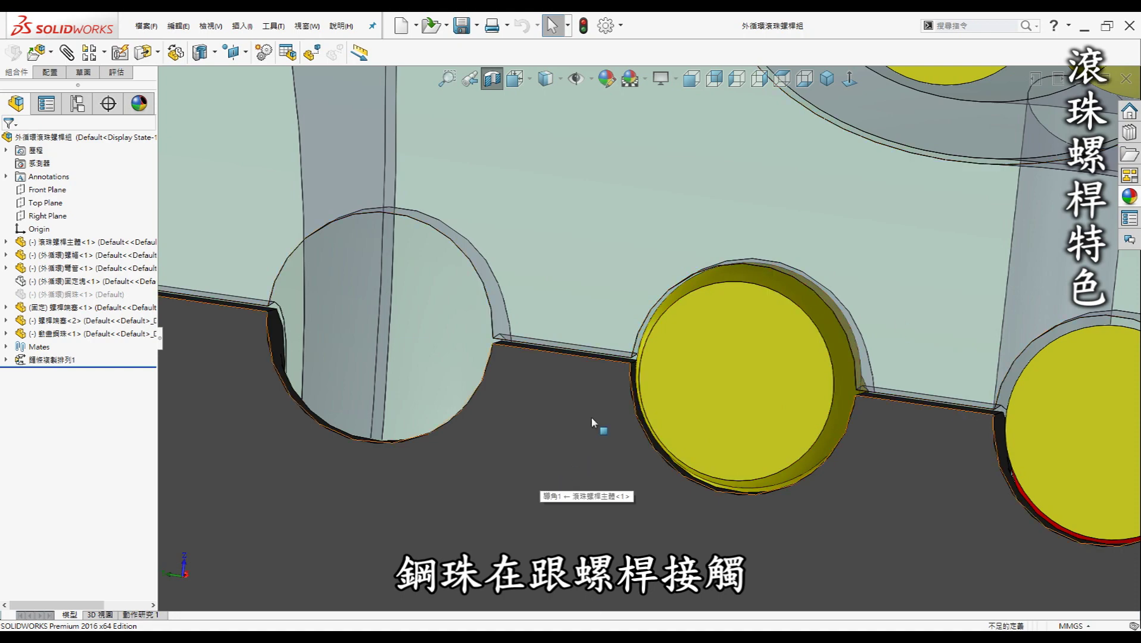
{"action": "scroll", "coordinate": [593, 419], "scroll_direction": "up", "scroll_amount": 3}
Tilt the cut-away to reveal more balls and the return tube, then remove the section.
{"action": "middle_click_drag", "start_coordinate": [603, 403], "coordinate": [609, 403]}
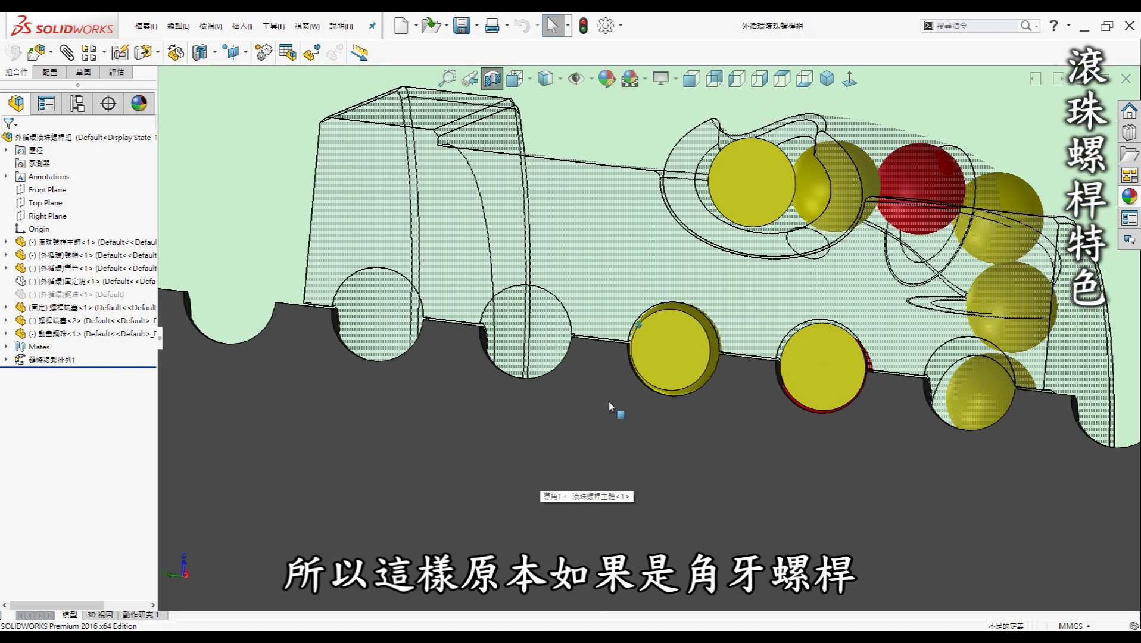
{"action": "scroll", "coordinate": [613, 404], "scroll_direction": "up", "scroll_amount": 3}
{"action": "scroll", "coordinate": [625, 404], "scroll_direction": "up", "scroll_amount": 3}
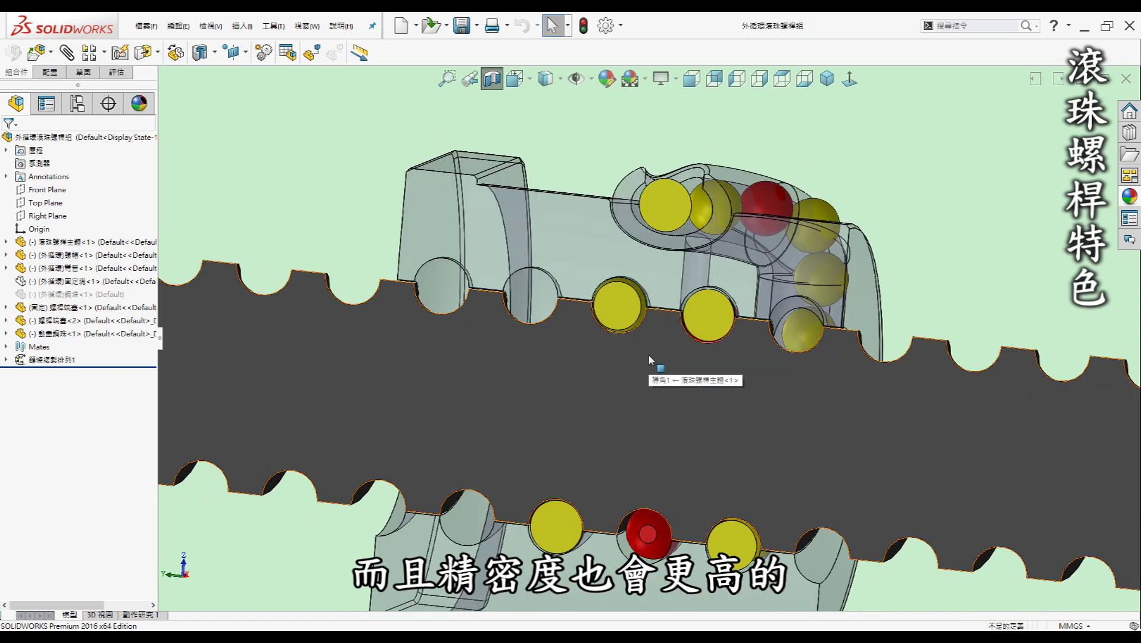
{"action": "scroll", "coordinate": [647, 353], "scroll_direction": "up", "scroll_amount": 3}
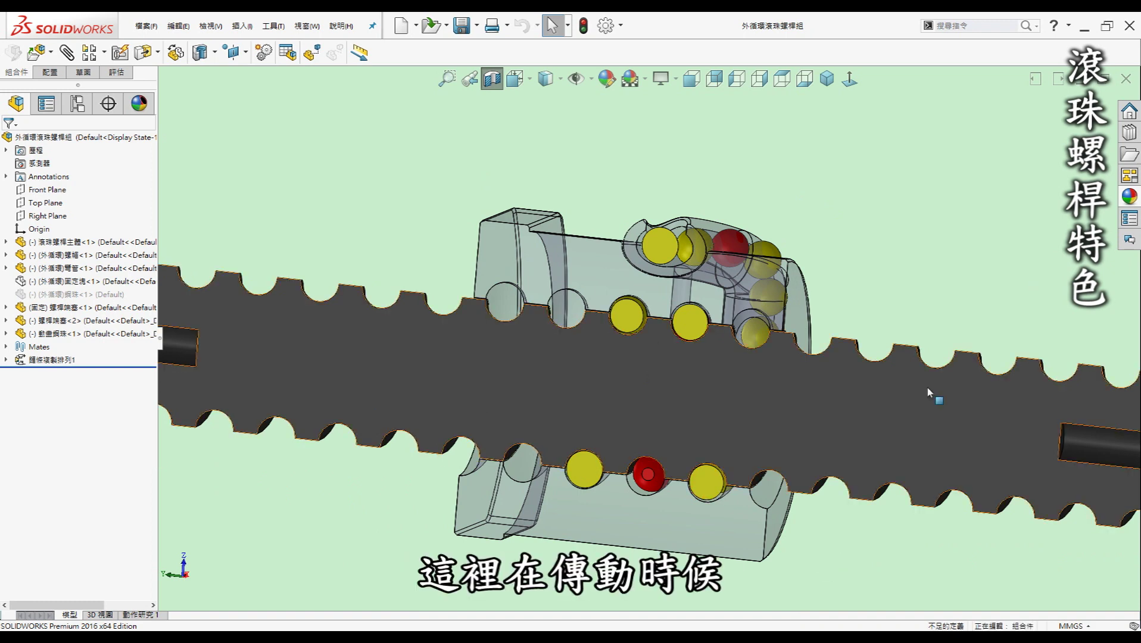
{"action": "scroll", "coordinate": [927, 388], "scroll_direction": "up", "scroll_amount": 2}
{"action": "scroll", "coordinate": [911, 387], "scroll_direction": "up", "scroll_amount": 3}
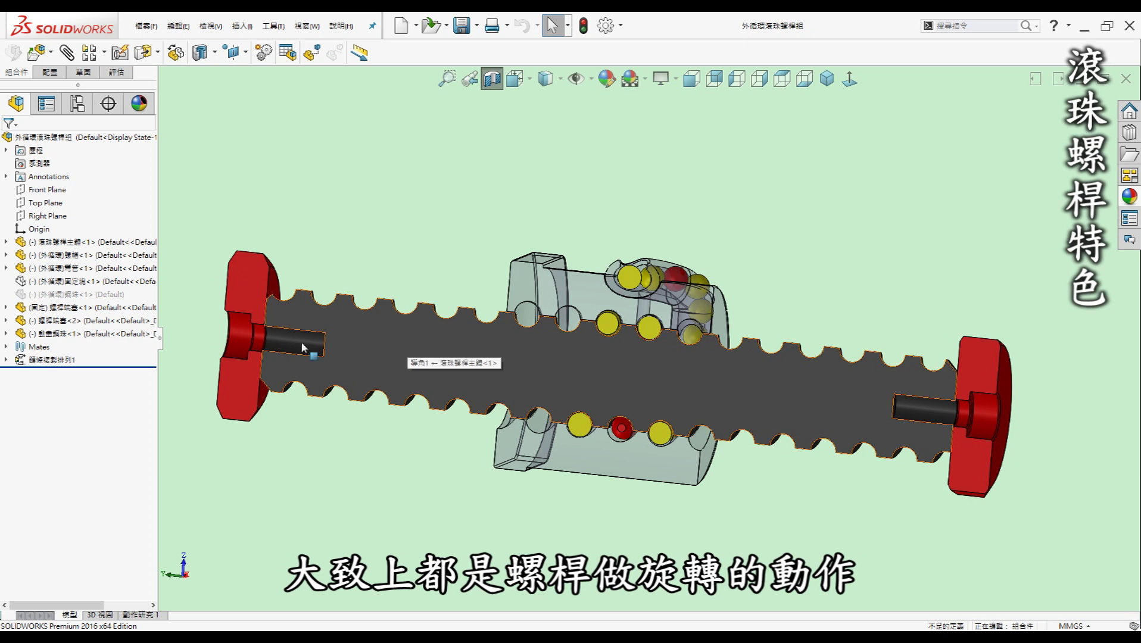
{"action": "middle_click_drag", "start_coordinate": [903, 407], "coordinate": [1105, 454]}
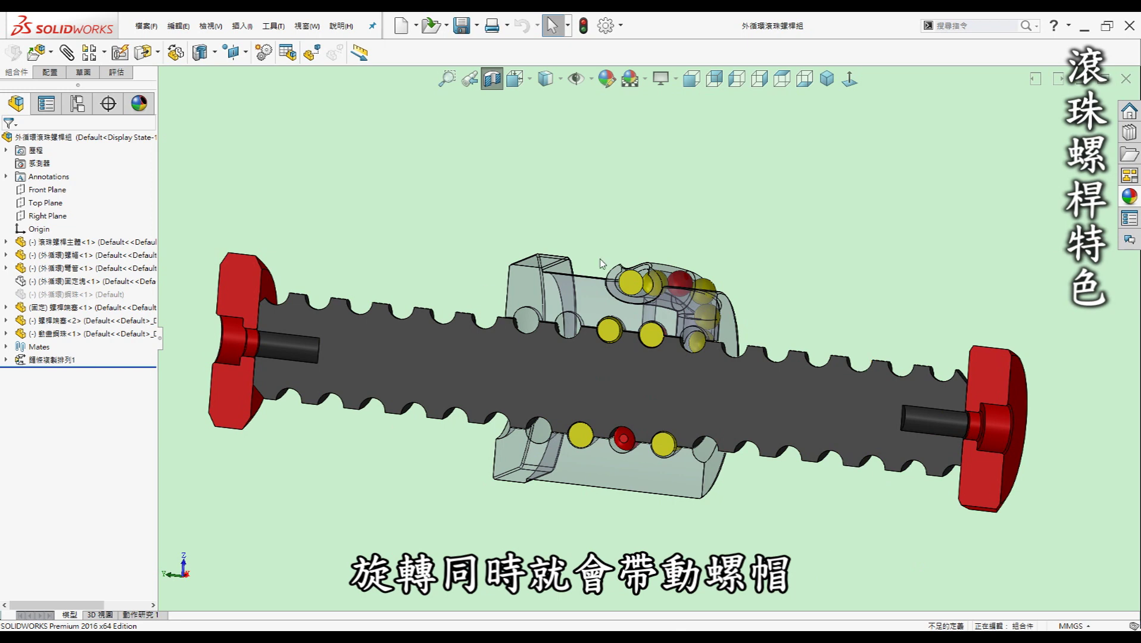
{"action": "mouse_move", "coordinate": [564, 220]}
{"action": "middle_mouse_down"}
{"action": "mouse_move", "coordinate": [589, 231]}
{"action": "mouse_move", "coordinate": [714, 411]}
{"action": "middle_mouse_up"}
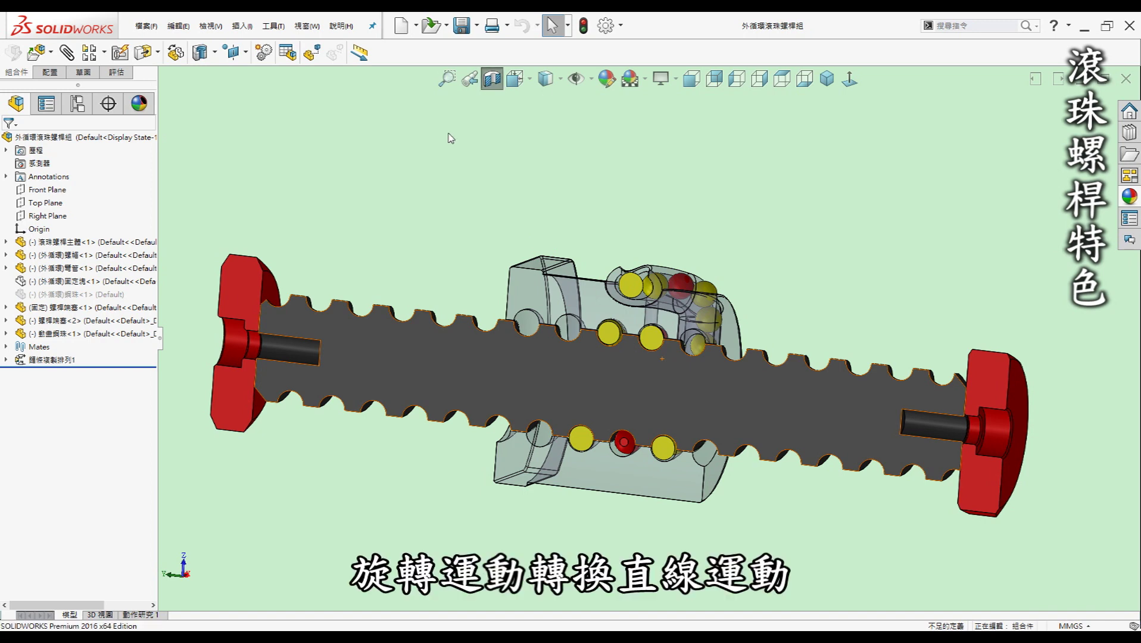
{"action": "left_click", "coordinate": [495, 84]}
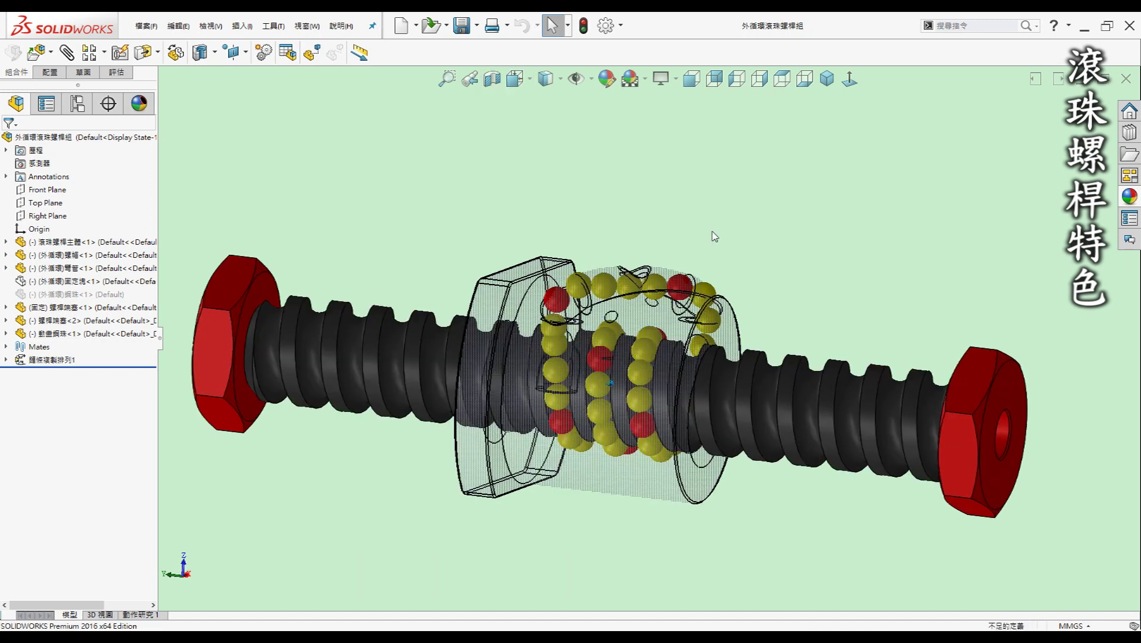
Rotate the screw by its right end nut so the ball nut travels along the shaft.
{"action": "middle_click_drag", "start_coordinate": [744, 369], "coordinate": [826, 391]}
{"action": "left_click_drag", "start_coordinate": [883, 398], "coordinate": [888, 393]}
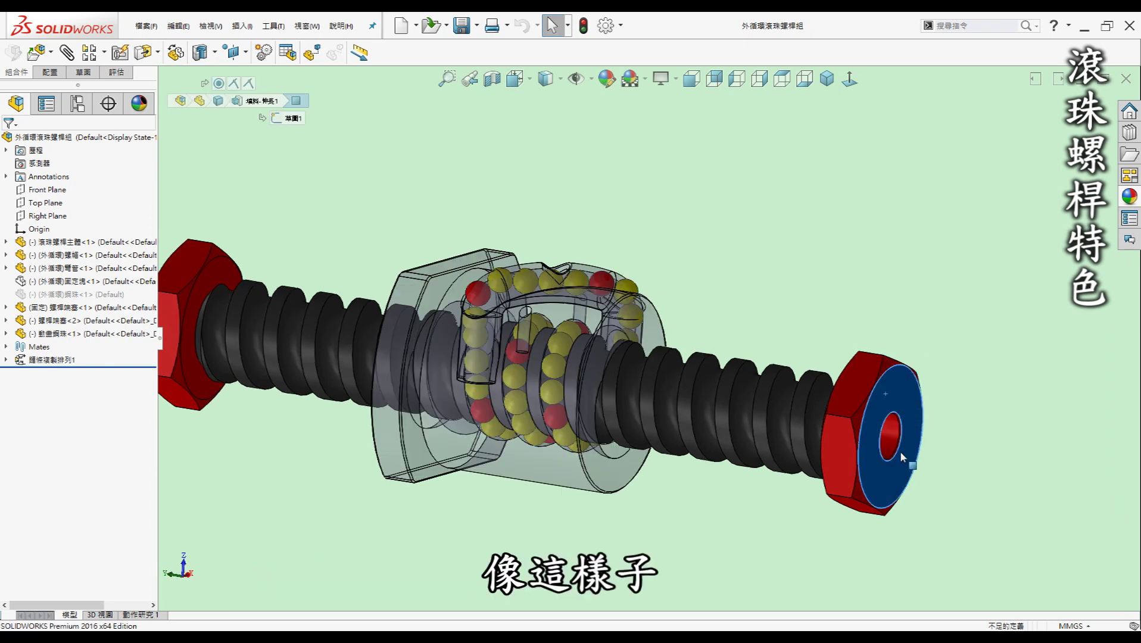
{"action": "left_click_drag", "start_coordinate": [872, 411], "coordinate": [865, 403]}
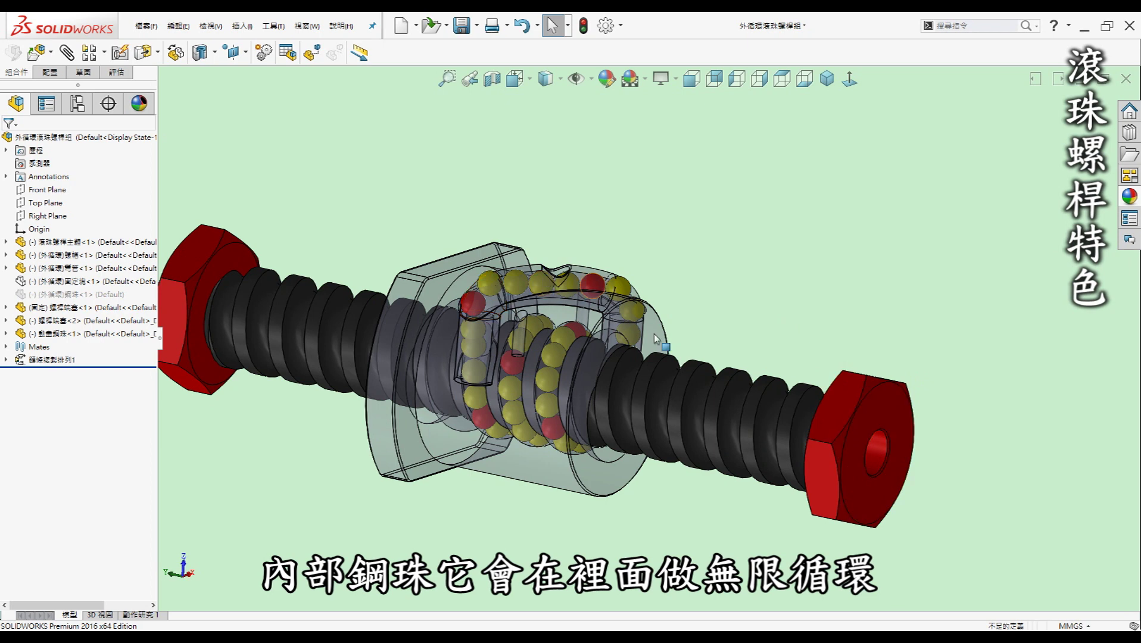
{"action": "left_click", "coordinate": [867, 410]}
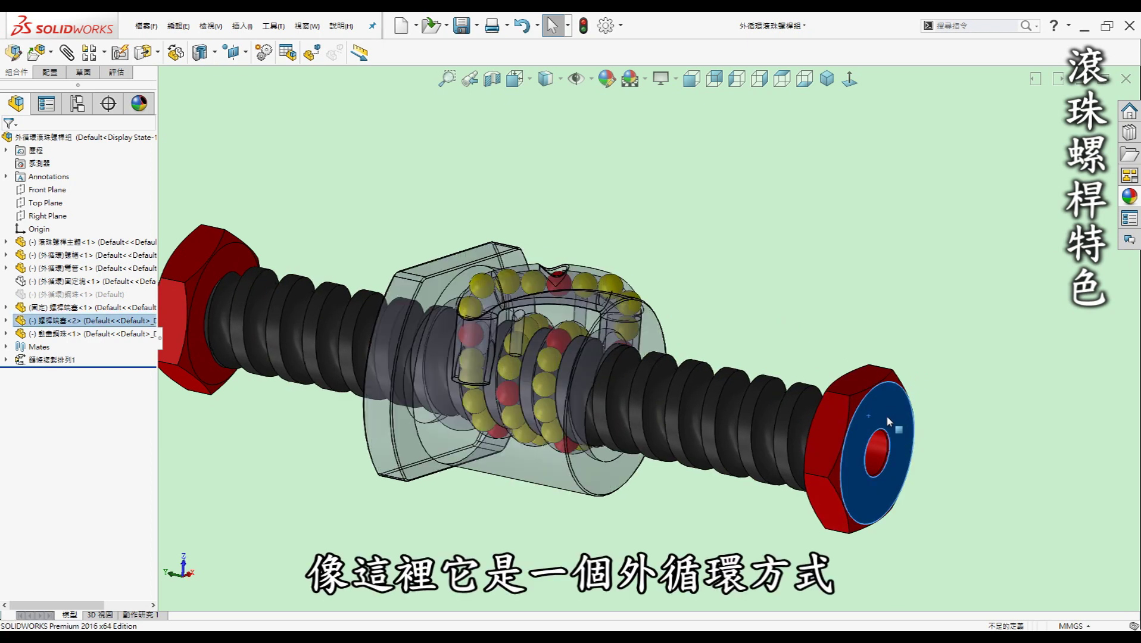
{"action": "left_click", "coordinate": [797, 318]}
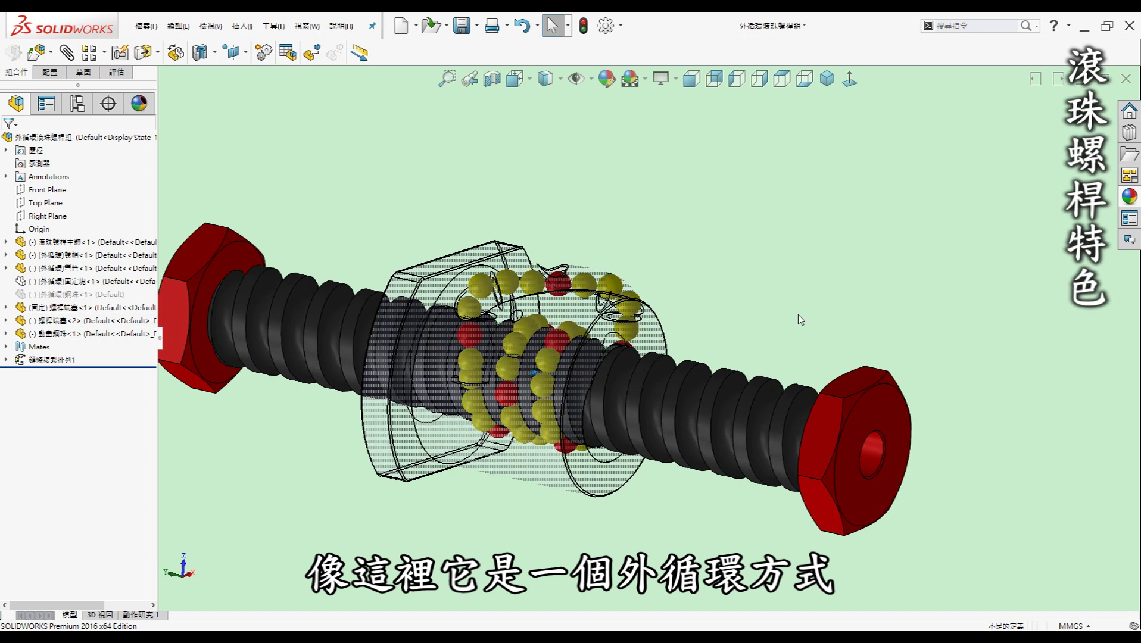
{"action": "left_click", "coordinate": [869, 407]}
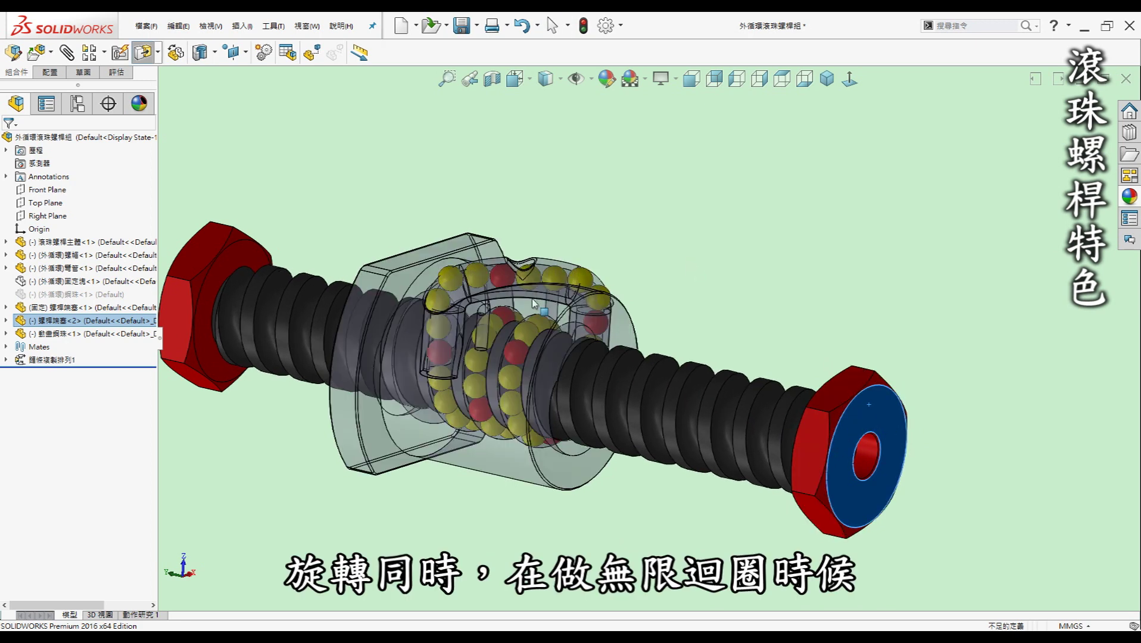
{"action": "key", "text": "Escape"}
{"action": "key", "text": "Escape"}
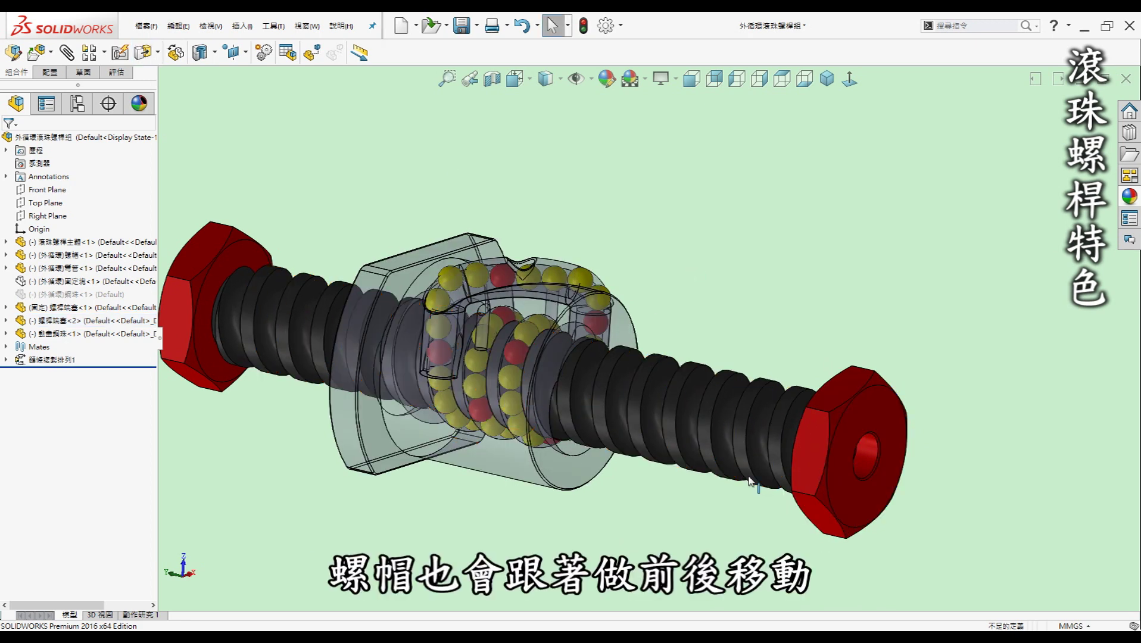
Orbit to face the right end cap, then drag its face to turn the screw.
{"action": "mouse_move", "coordinate": [847, 482]}
{"action": "left_mouse_down"}
{"action": "mouse_move", "coordinate": [866, 426]}
{"action": "mouse_move", "coordinate": [897, 421]}
{"action": "mouse_move", "coordinate": [906, 478]}
{"action": "mouse_move", "coordinate": [442, 433]}
{"action": "left_mouse_up"}
{"action": "key", "text": "Escape"}
{"action": "middle_click_drag", "start_coordinate": [605, 307], "coordinate": [652, 337]}
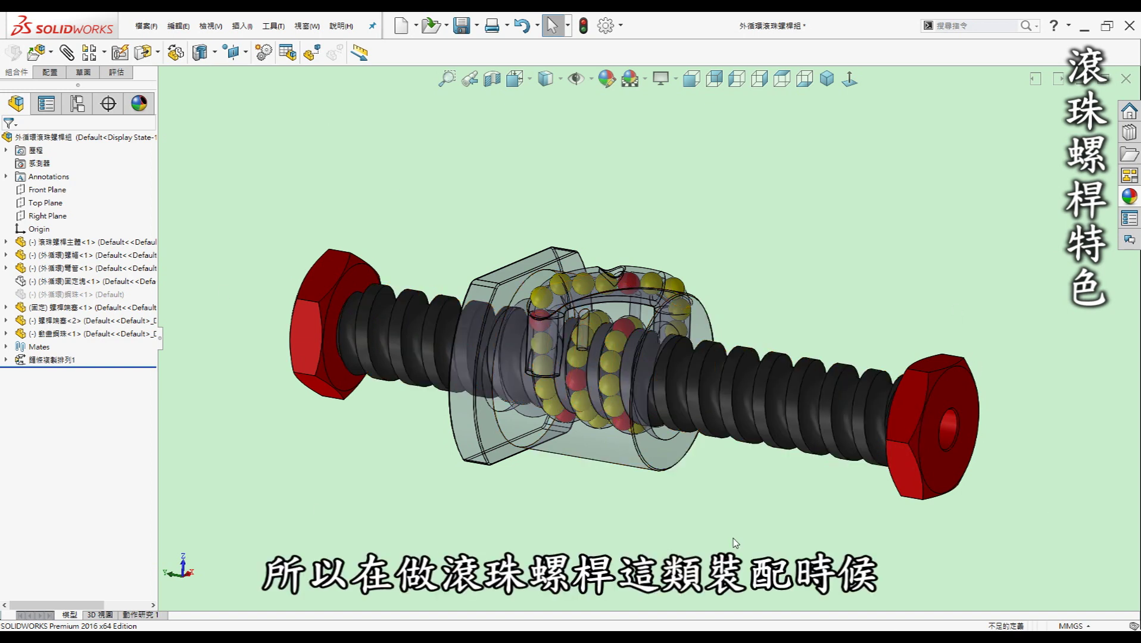
{"action": "middle_click_drag", "start_coordinate": [735, 542], "coordinate": [743, 492]}
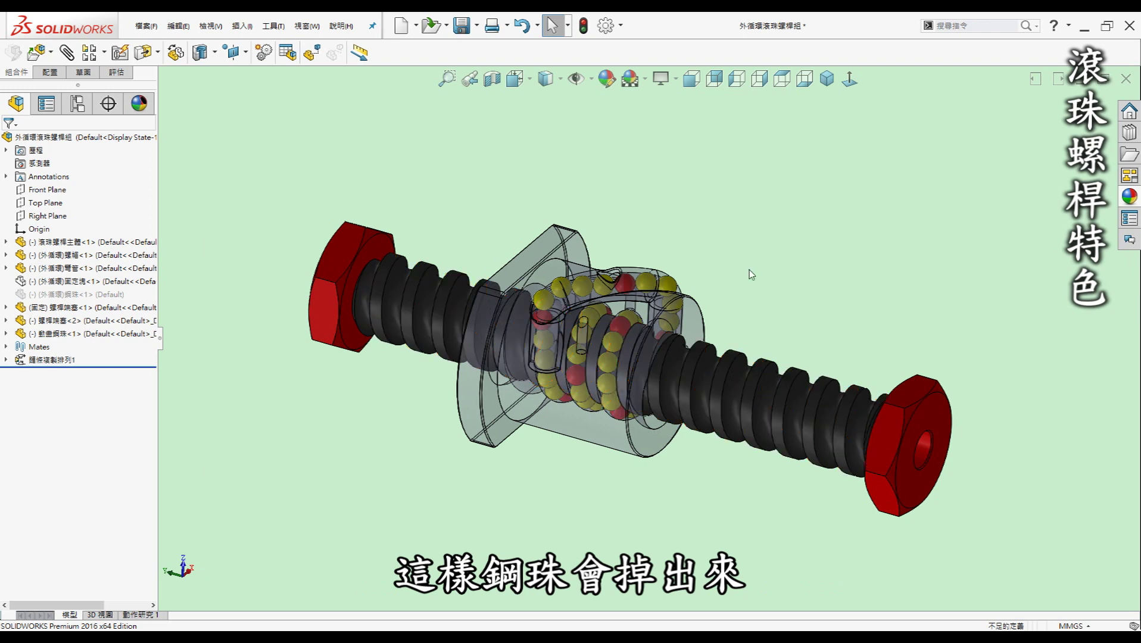
{"action": "middle_click_drag", "start_coordinate": [776, 308], "coordinate": [917, 426]}
{"action": "left_click", "coordinate": [917, 427]}
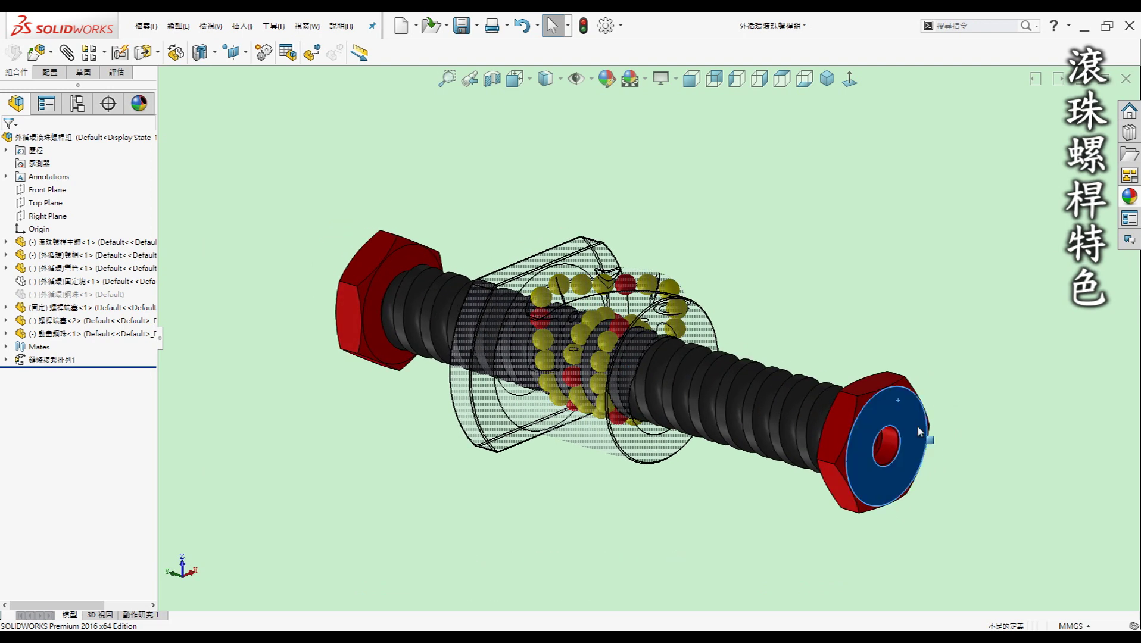
{"action": "mouse_move", "coordinate": [912, 459]}
{"action": "left_mouse_down"}
{"action": "mouse_move", "coordinate": [853, 494]}
{"action": "mouse_move", "coordinate": [837, 462]}
{"action": "mouse_move", "coordinate": [883, 410]}
{"action": "left_mouse_up"}
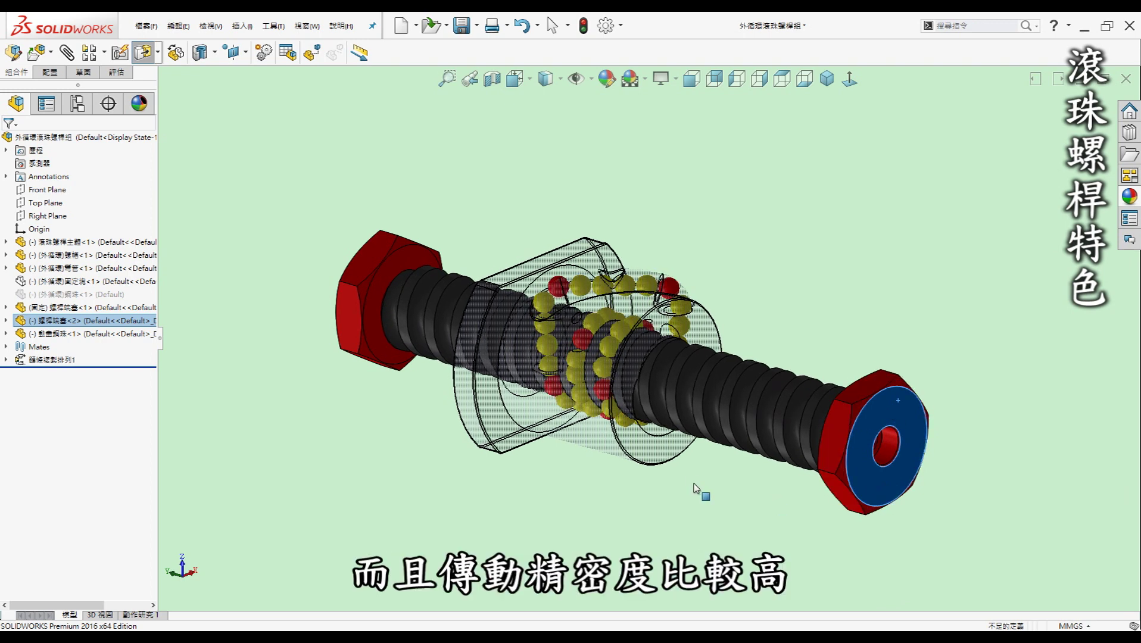
Zoom and orbit the ball screw slightly upward to a new viewing angle.
{"action": "scroll", "coordinate": [699, 497], "scroll_direction": "down", "scroll_amount": 2}
{"action": "scroll", "coordinate": [699, 497], "scroll_direction": "down", "scroll_amount": 2}
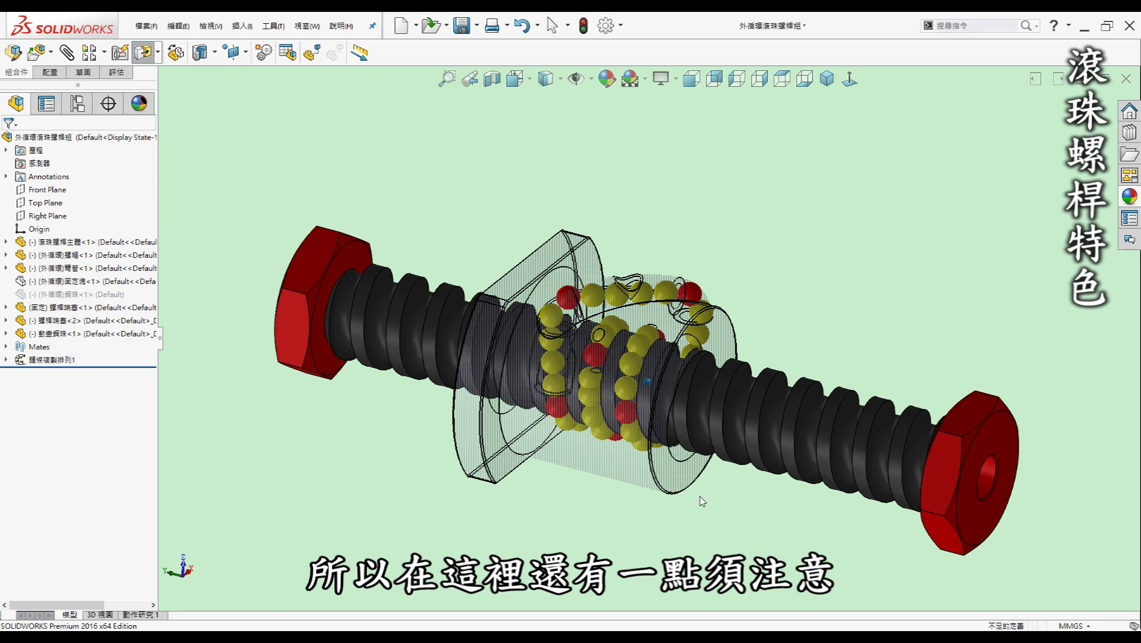
{"action": "scroll", "coordinate": [700, 500], "scroll_direction": "down", "scroll_amount": 2}
{"action": "scroll", "coordinate": [700, 499], "scroll_direction": "down", "scroll_amount": 1}
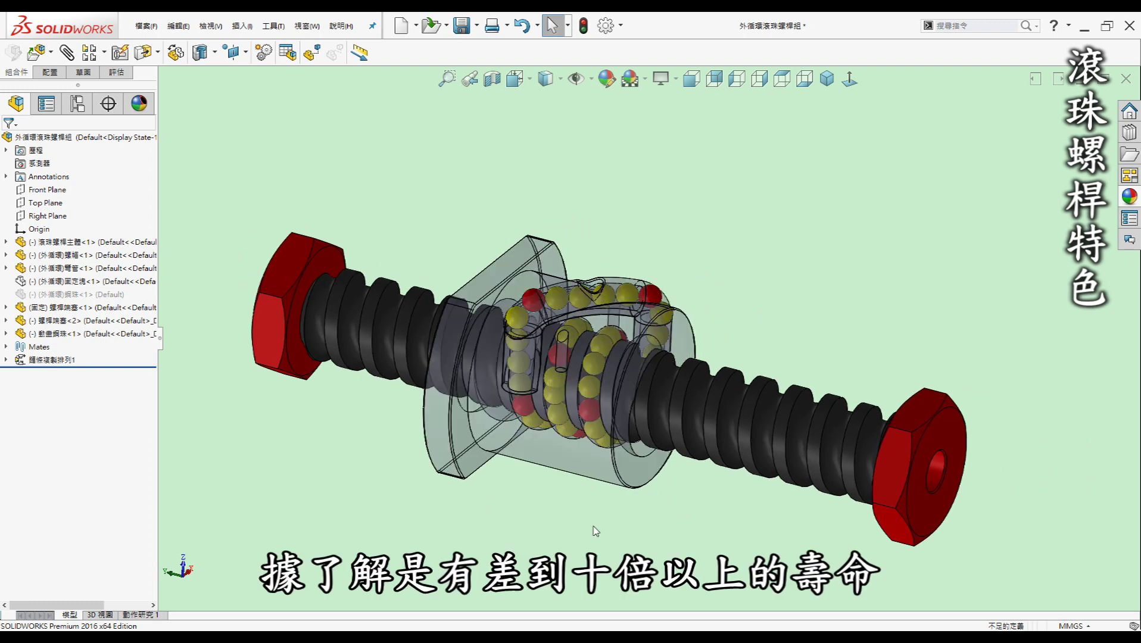
{"action": "mouse_move", "coordinate": [587, 538]}
{"action": "middle_mouse_down"}
{"action": "mouse_move", "coordinate": [418, 475]}
{"action": "mouse_move", "coordinate": [474, 481]}
{"action": "middle_mouse_up"}
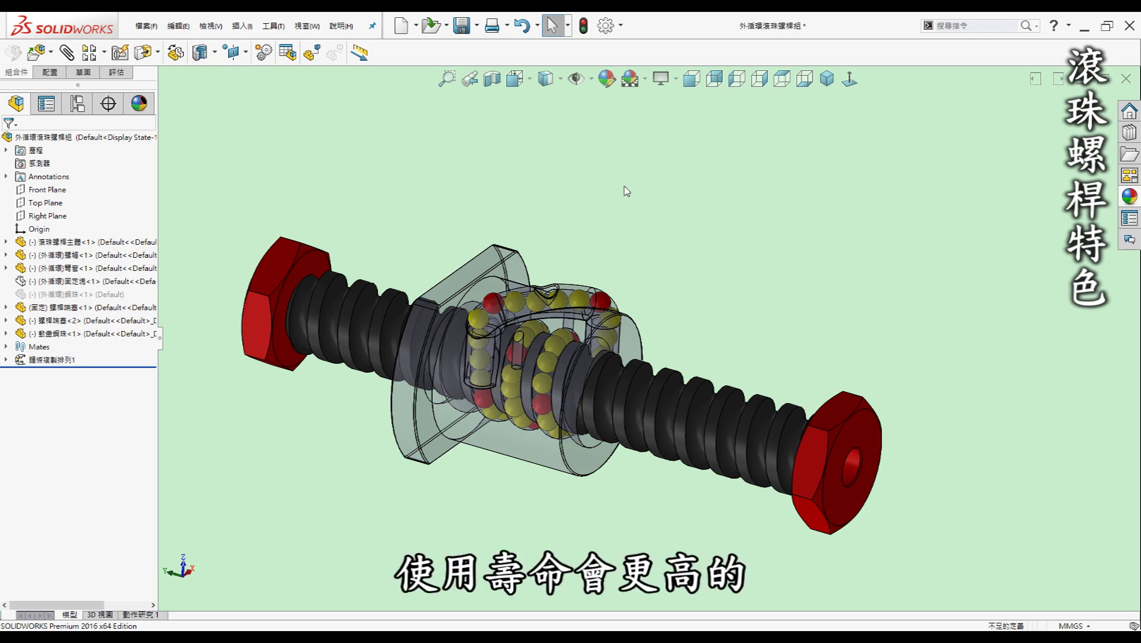
{"action": "middle_click_drag", "start_coordinate": [637, 517], "coordinate": [644, 347]}
Adjust the zoom, then bring up the context menu for exploded view 爆炸視圖1.
{"action": "scroll", "coordinate": [645, 347], "scroll_direction": "down", "scroll_amount": 1}
{"action": "scroll", "coordinate": [648, 354], "scroll_direction": "down", "scroll_amount": 1}
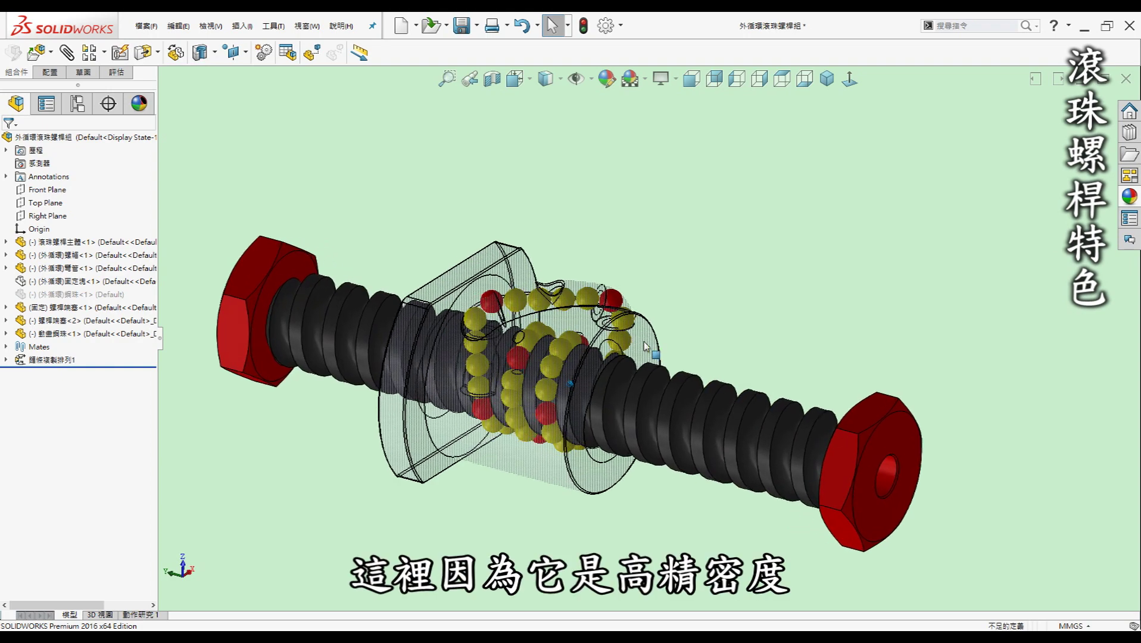
{"action": "scroll", "coordinate": [650, 362], "scroll_direction": "down", "scroll_amount": 1}
{"action": "scroll", "coordinate": [653, 370], "scroll_direction": "down", "scroll_amount": 1}
{"action": "scroll", "coordinate": [649, 364], "scroll_direction": "down", "scroll_amount": 1}
{"action": "scroll", "coordinate": [640, 355], "scroll_direction": "down", "scroll_amount": 1}
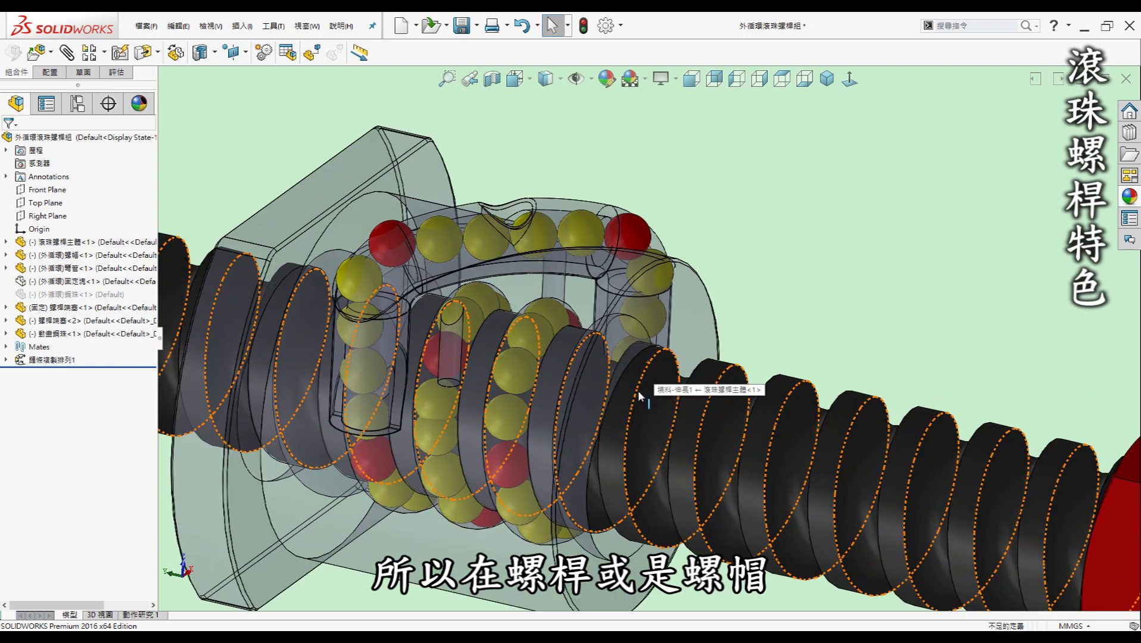
{"action": "scroll", "coordinate": [625, 336], "scroll_direction": "down", "scroll_amount": 1}
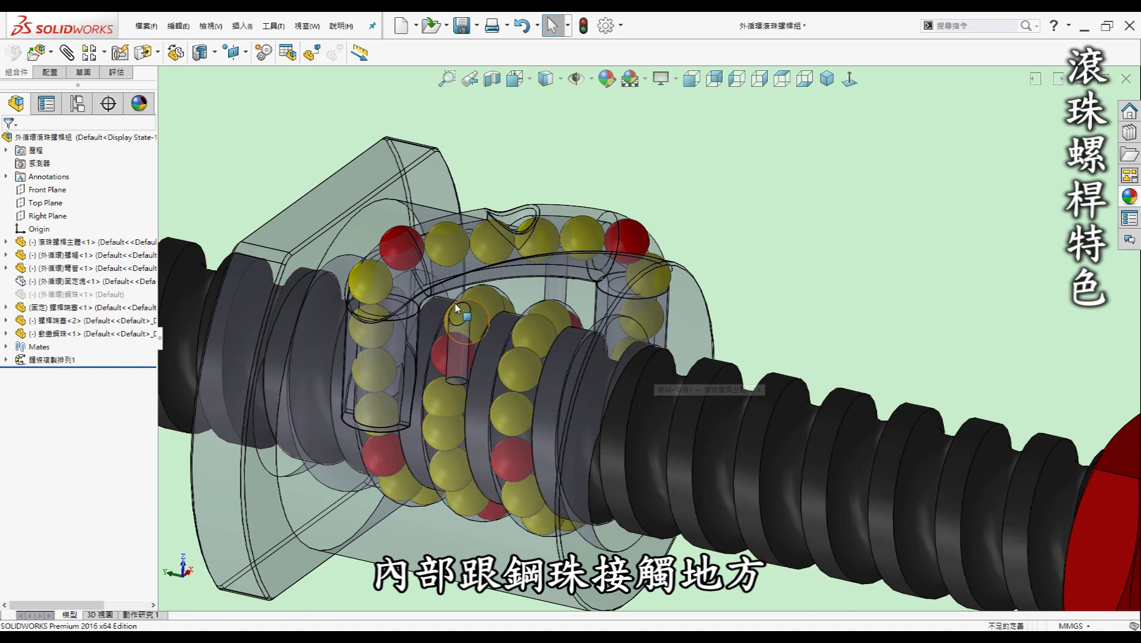
{"action": "scroll", "coordinate": [632, 339], "scroll_direction": "up", "scroll_amount": 1}
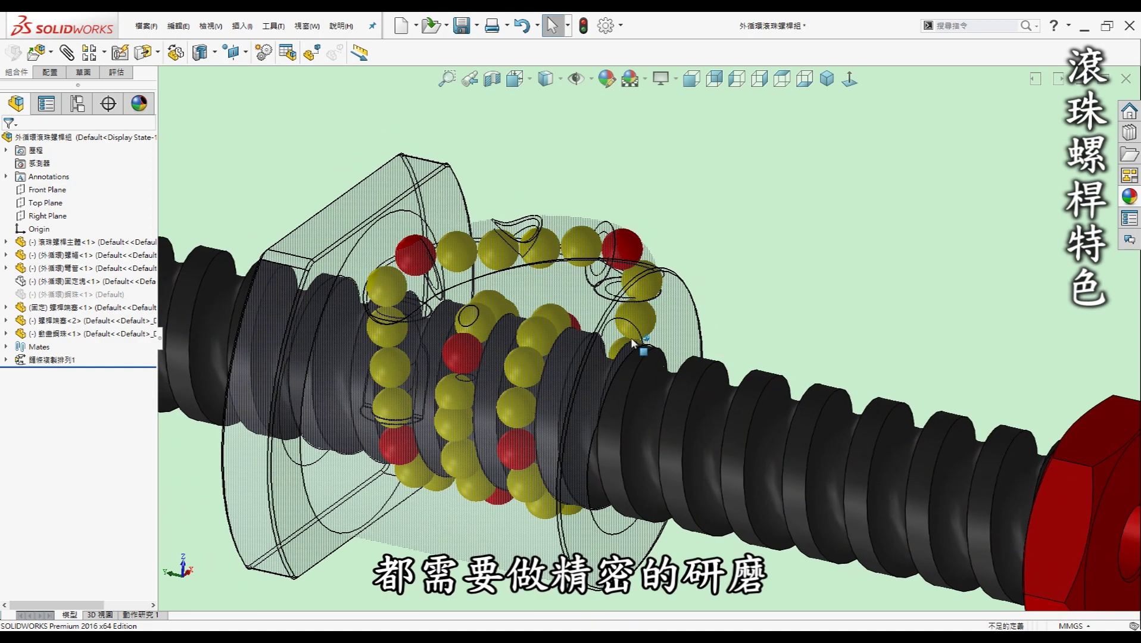
{"action": "scroll", "coordinate": [673, 357], "scroll_direction": "up", "scroll_amount": 2}
{"action": "scroll", "coordinate": [732, 417], "scroll_direction": "up", "scroll_amount": 2}
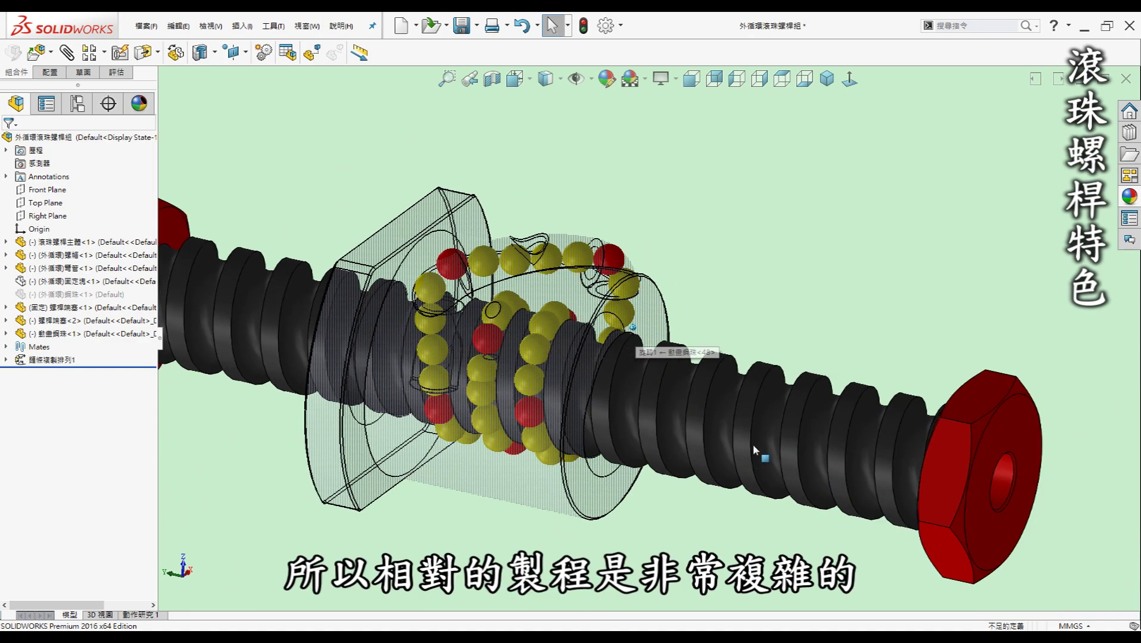
{"action": "scroll", "coordinate": [744, 440], "scroll_direction": "up", "scroll_amount": 2}
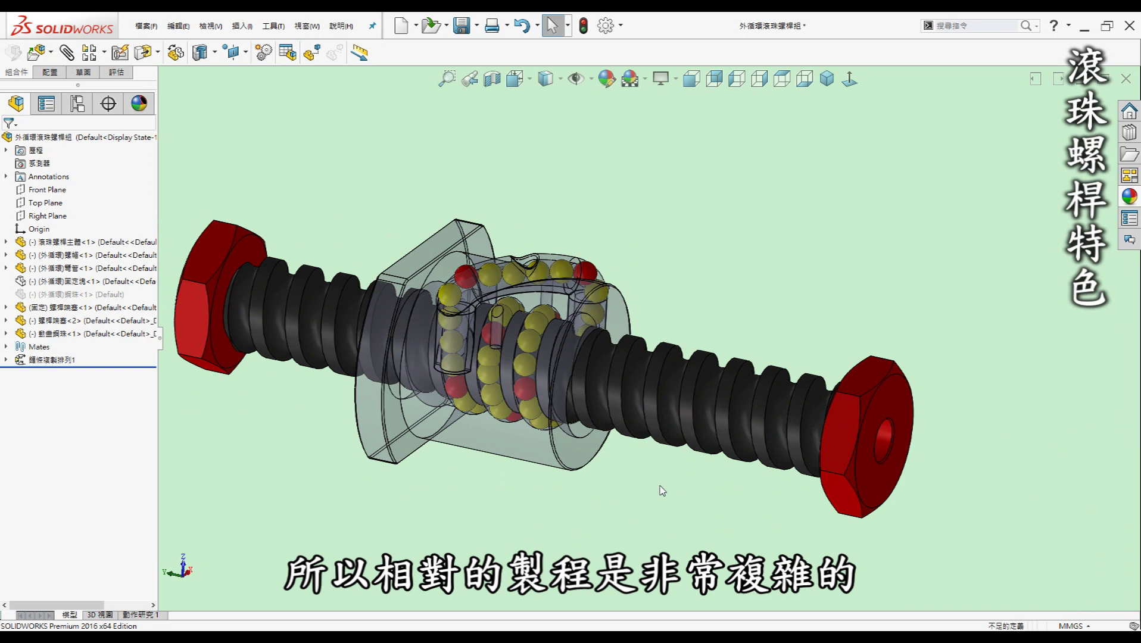
{"action": "scroll", "coordinate": [768, 340], "scroll_direction": "up", "scroll_amount": 1}
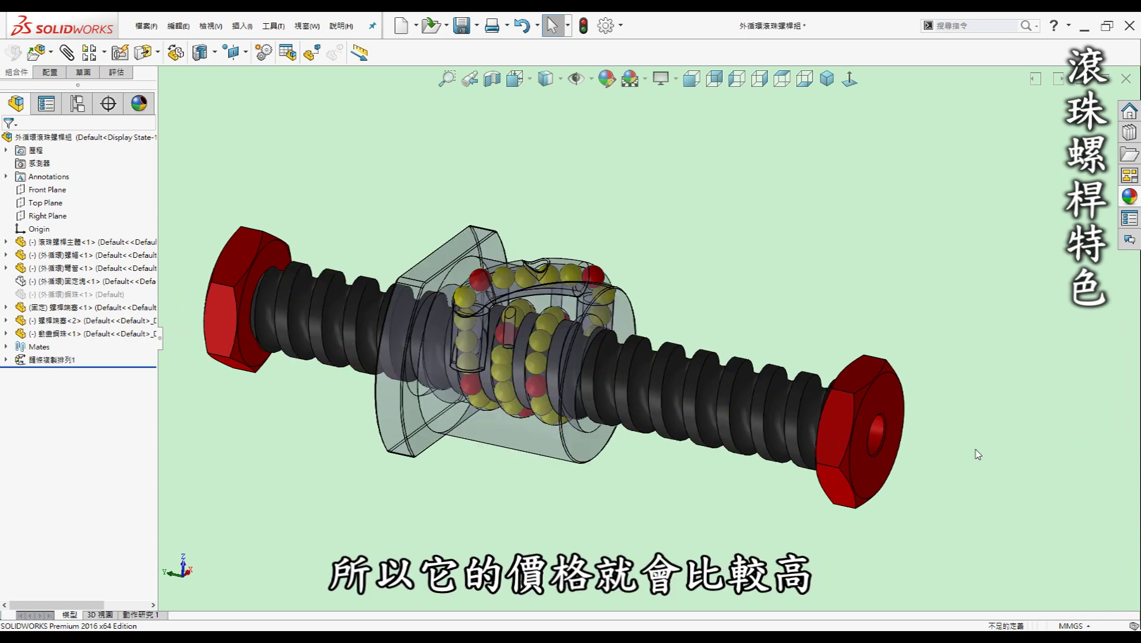
{"action": "scroll", "coordinate": [690, 513], "scroll_direction": "up", "scroll_amount": 2}
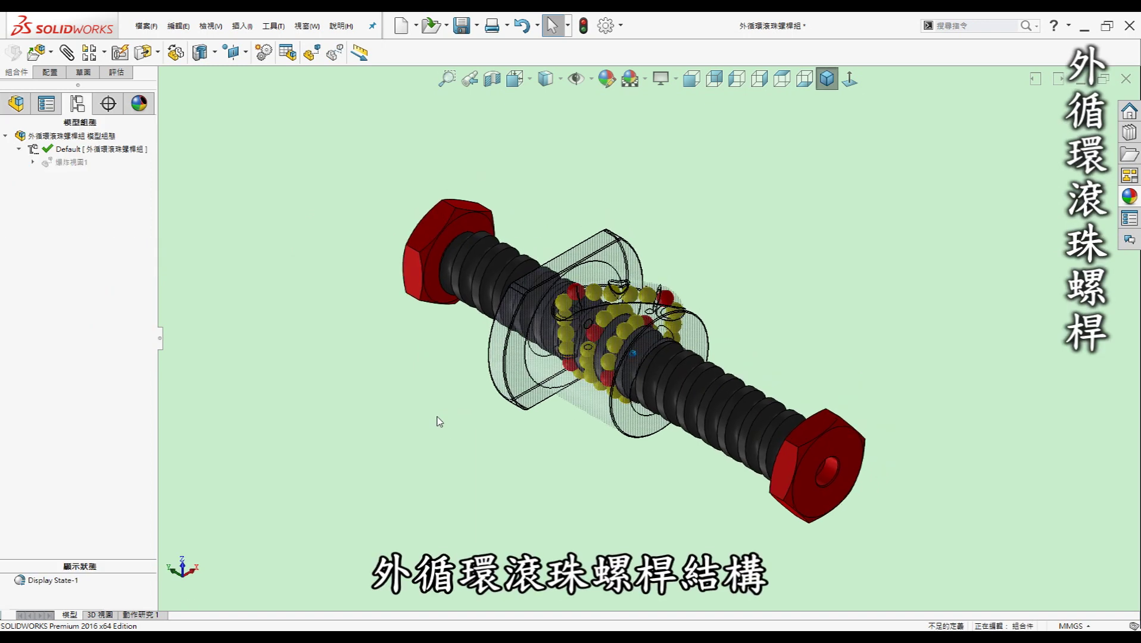
{"action": "right_click", "coordinate": [70, 169]}
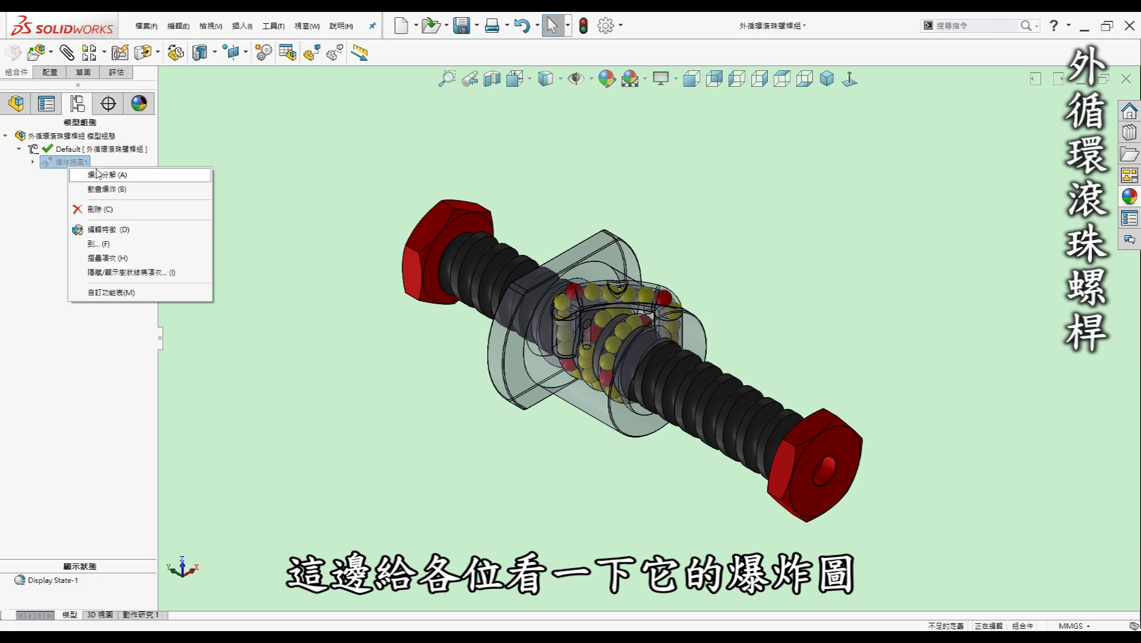
Explode the assembly with 爆炸視圖1 and zoom in on the separated parts.
{"action": "left_click", "coordinate": [97, 174]}
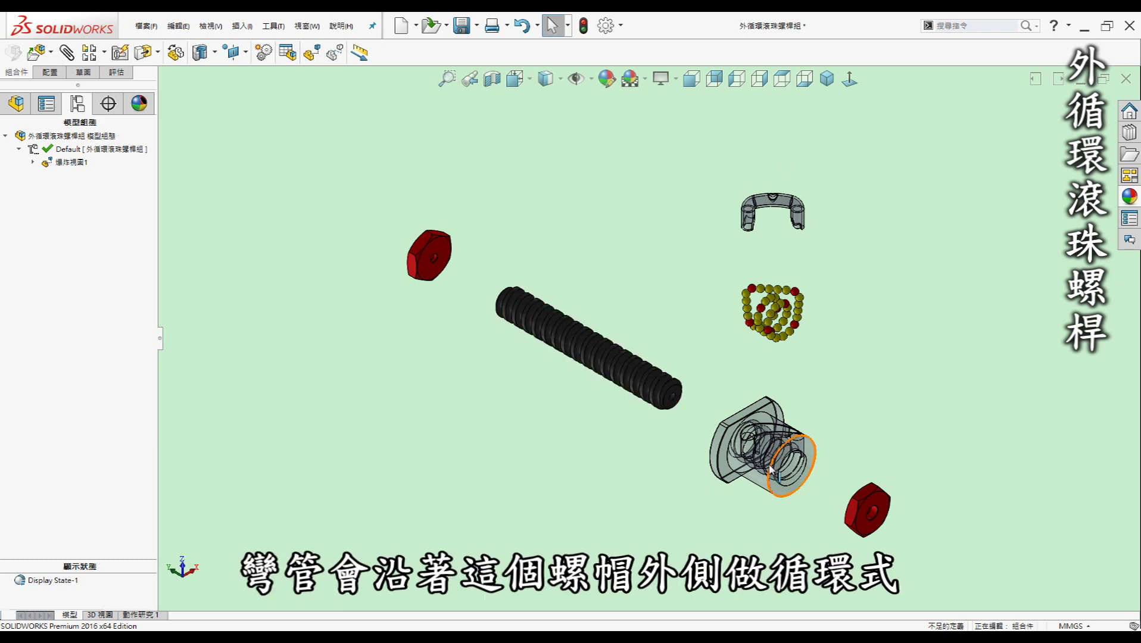
{"action": "scroll", "coordinate": [769, 471], "scroll_direction": "down", "scroll_amount": 3}
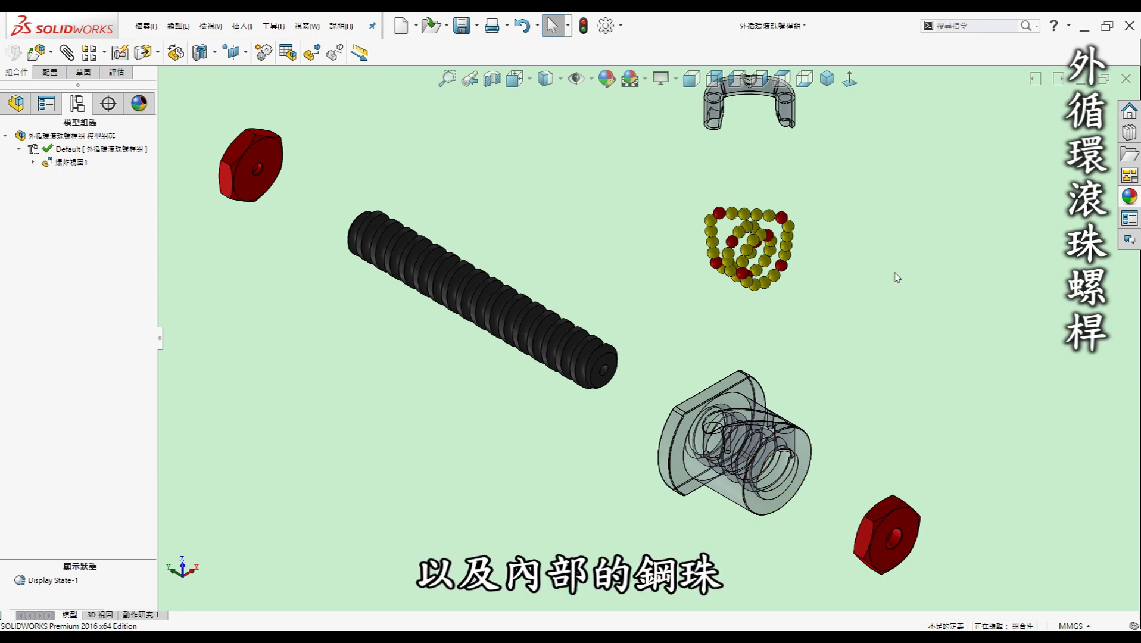
{"action": "right_click", "coordinate": [110, 183]}
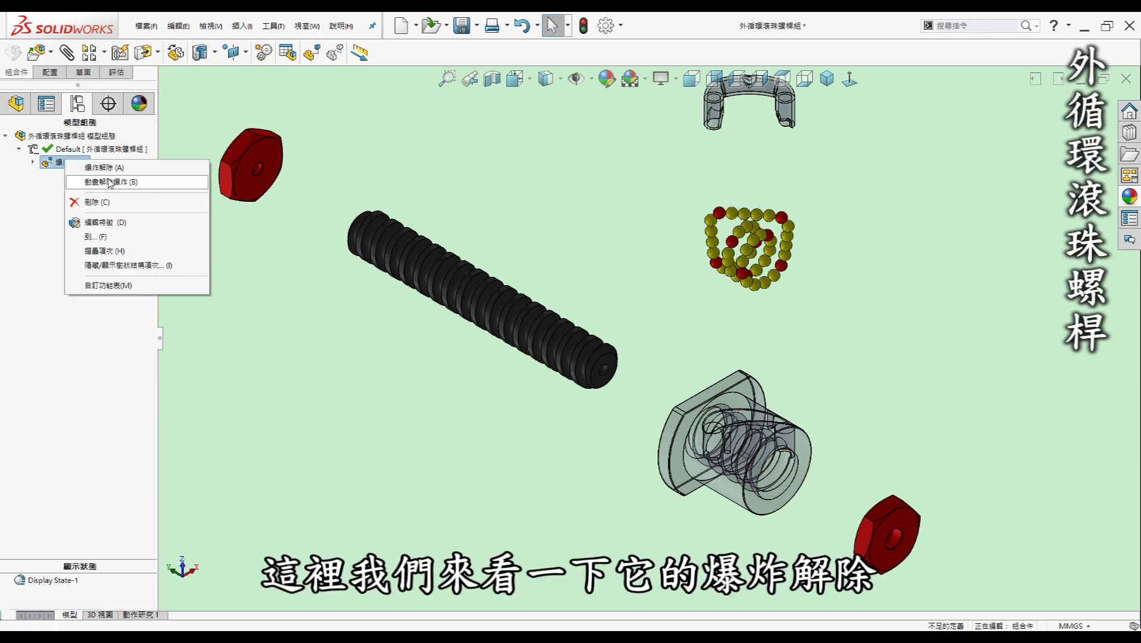
Play Animate collapse on 爆炸視圖1, then close the Animation Controller.
{"action": "left_click", "coordinate": [137, 181]}
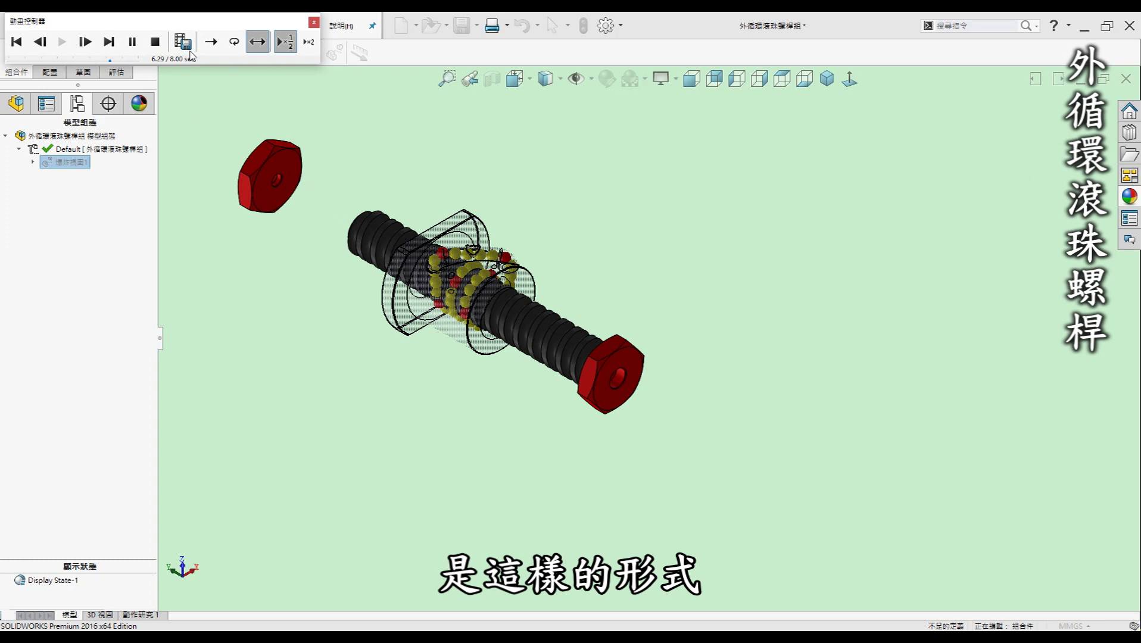
{"action": "left_click", "coordinate": [314, 25]}
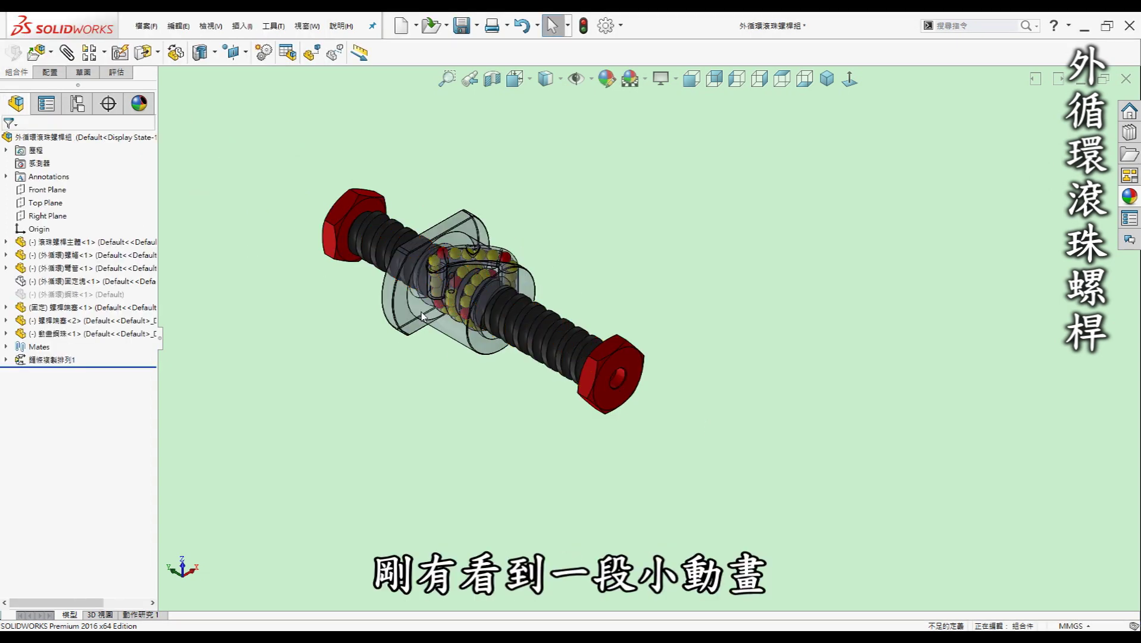
Select the right end cap face and turn the screw to drive the nut along the shaft.
{"action": "scroll", "coordinate": [476, 212], "scroll_direction": "down", "scroll_amount": 3}
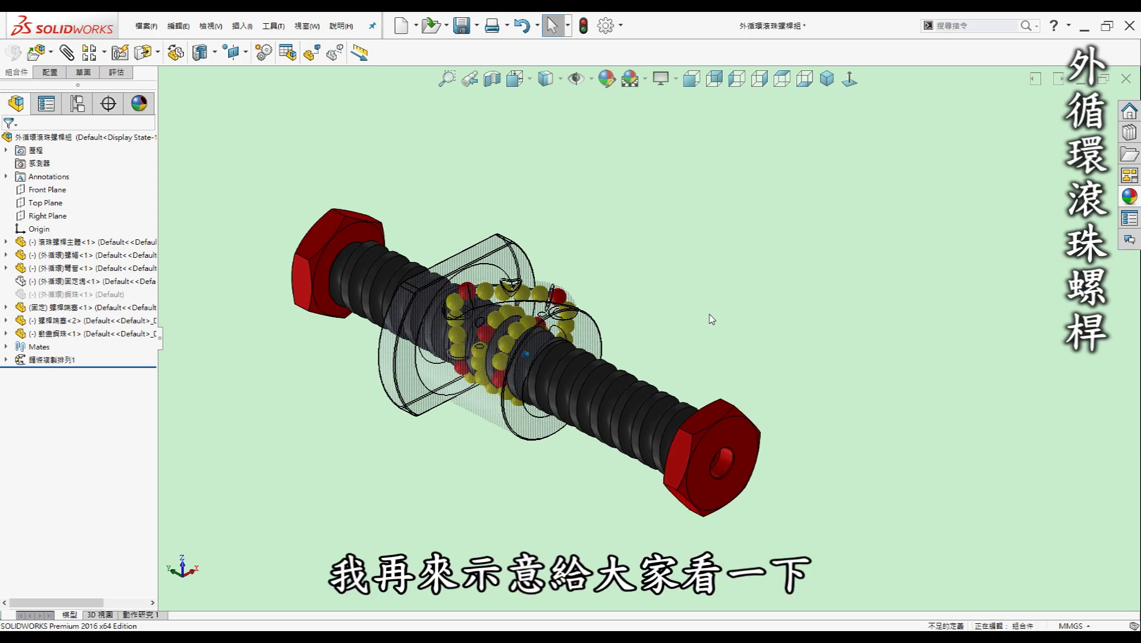
{"action": "left_click", "coordinate": [737, 424]}
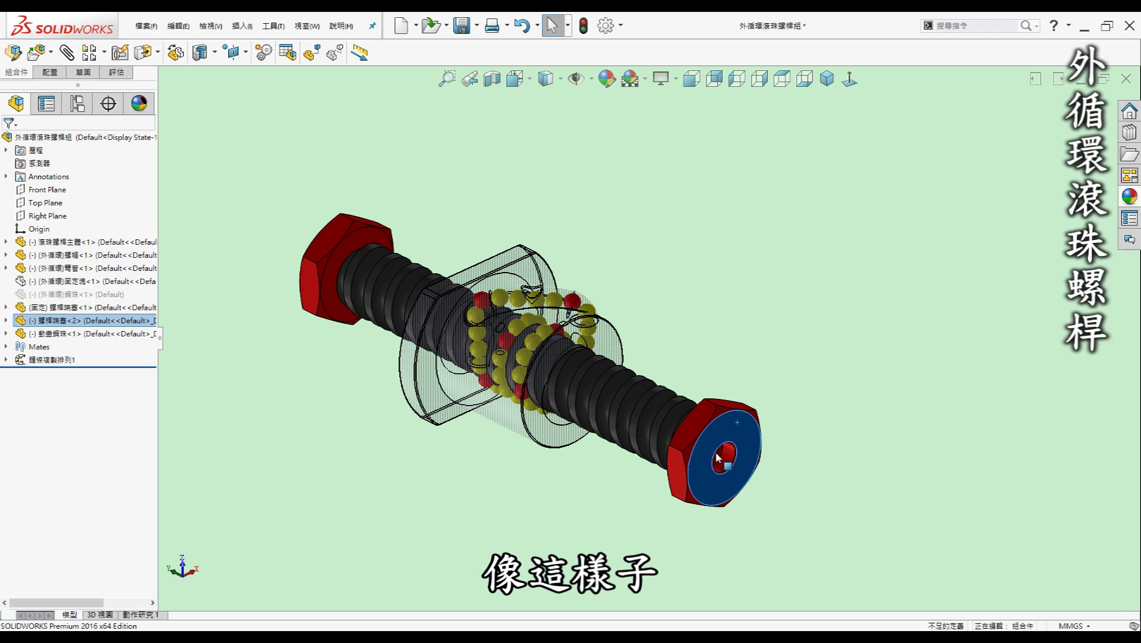
{"action": "left_click_drag", "start_coordinate": [718, 458], "coordinate": [750, 448]}
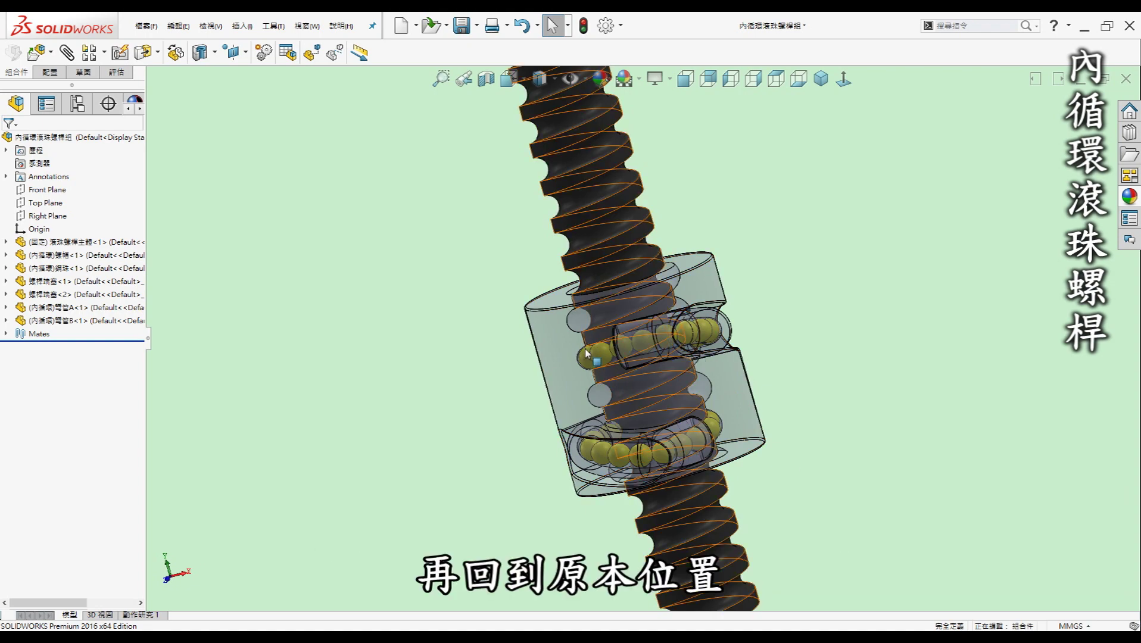
{"action": "scroll", "coordinate": [605, 432], "scroll_direction": "down", "scroll_amount": 5}
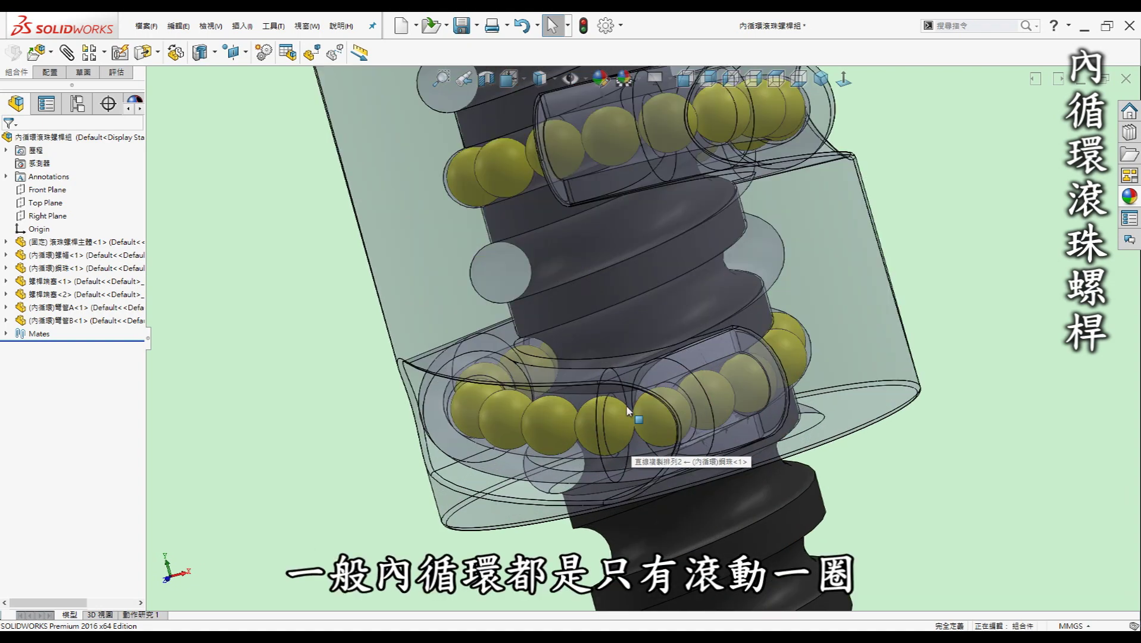
{"action": "key", "text": "Right"}
{"action": "key", "text": "Right"}
{"action": "key", "text": "Right"}
{"action": "key", "text": "Right"}
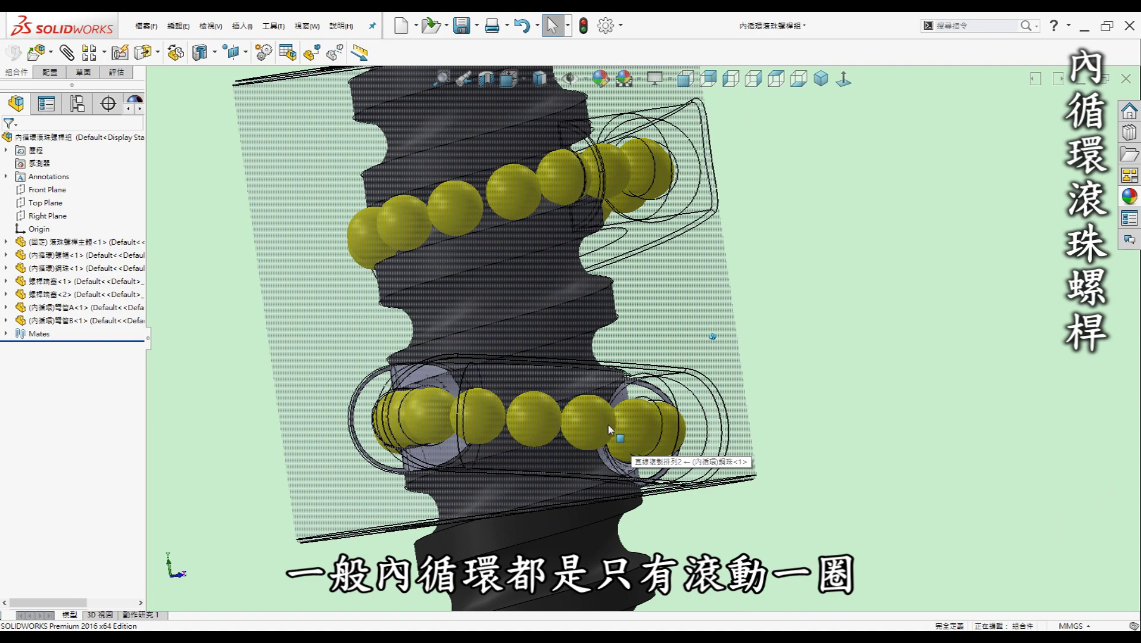
{"action": "key", "text": "Right"}
{"action": "key", "text": "Right"}
{"action": "key", "text": "Right"}
{"action": "key", "text": "Right"}
{"action": "key", "text": "Right"}
{"action": "key", "text": "Right"}
{"action": "key", "text": "Right"}
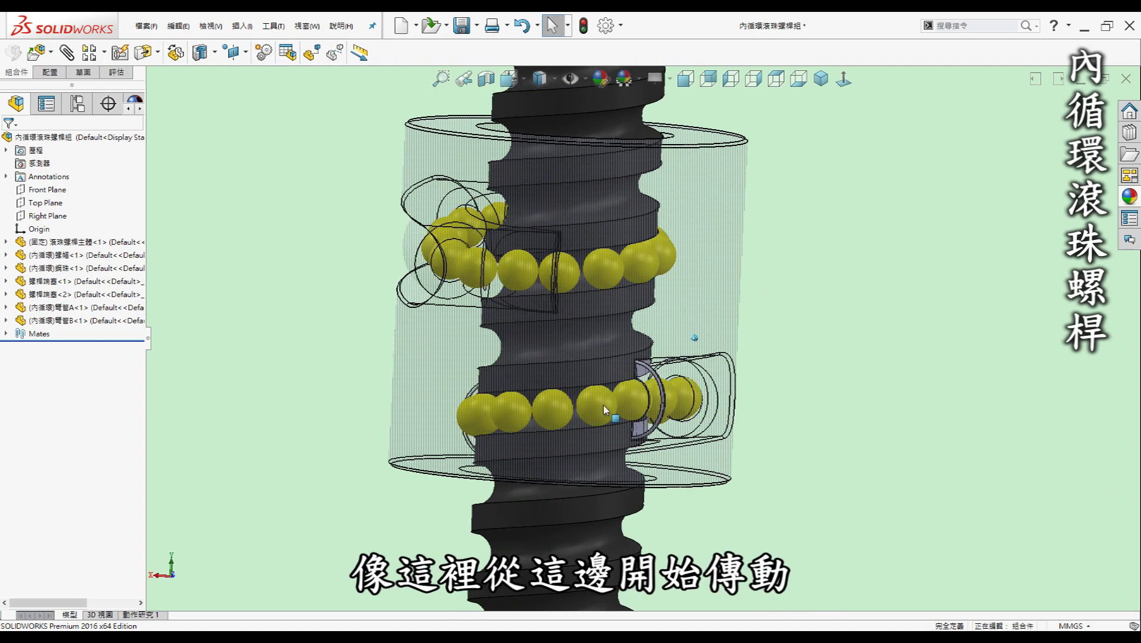
{"action": "key", "text": "Right"}
{"action": "key", "text": "Right"}
{"action": "key", "text": "Right"}
{"action": "key", "text": "Right"}
{"action": "key", "text": "Right"}
{"action": "key", "text": "Right"}
{"action": "key", "text": "Right"}
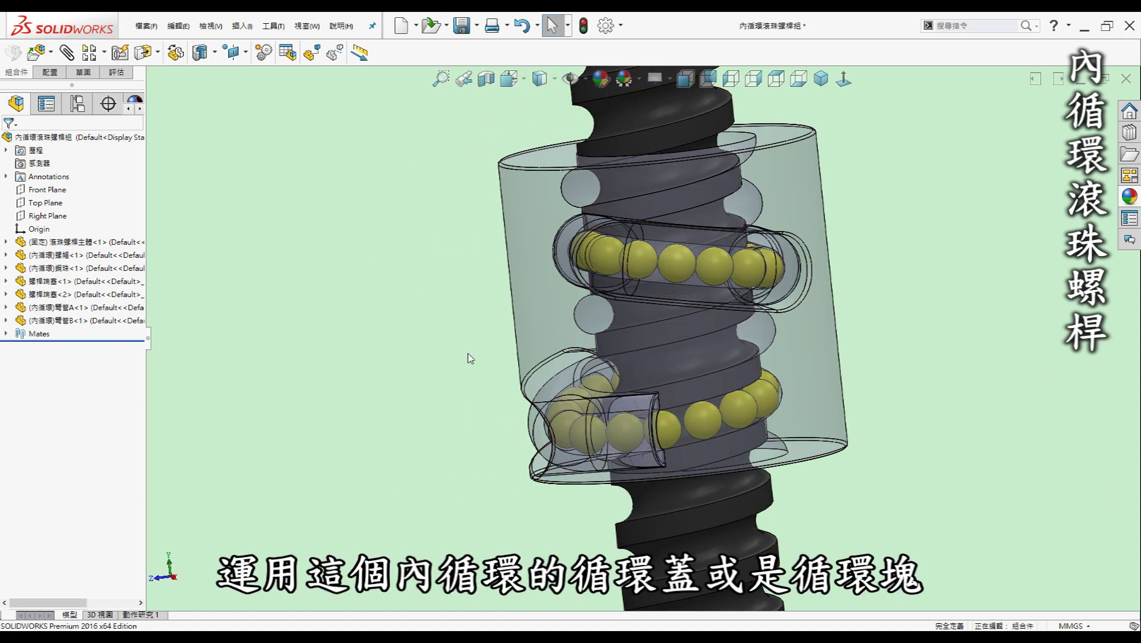
{"action": "key", "text": "Right"}
{"action": "key", "text": "Right"}
{"action": "key", "text": "Right"}
{"action": "key", "text": "Left"}
{"action": "key", "text": "Left"}
{"action": "key", "text": "Left"}
{"action": "key", "text": "Left"}
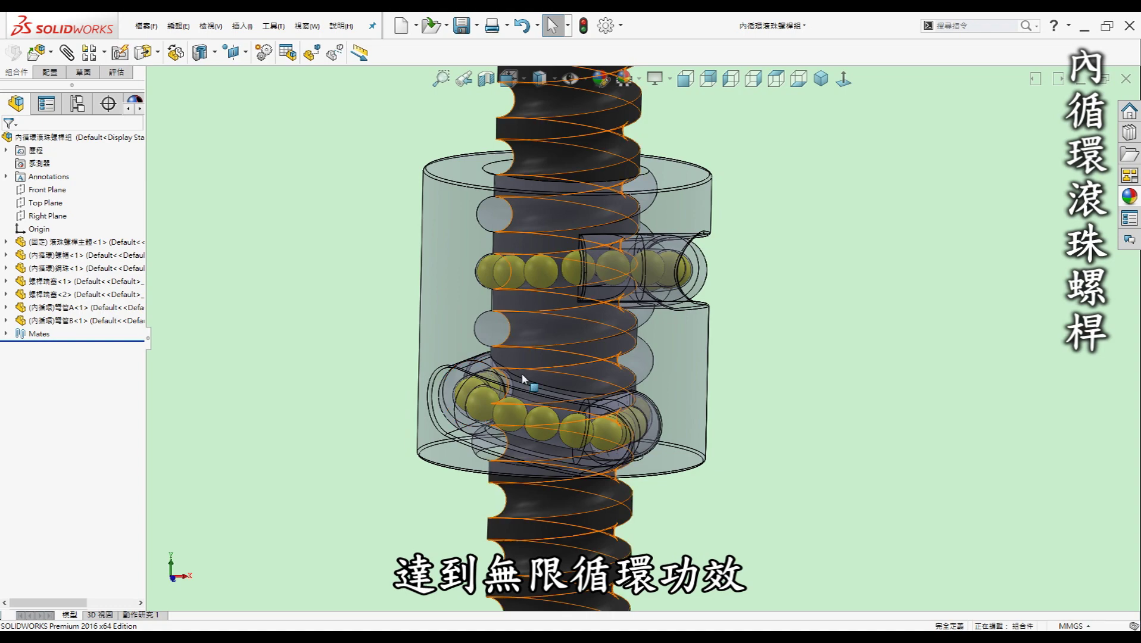
{"action": "mouse_move", "coordinate": [534, 384]}
{"action": "middle_mouse_down"}
{"action": "mouse_move", "coordinate": [726, 389]}
{"action": "mouse_move", "coordinate": [725, 325]}
{"action": "mouse_move", "coordinate": [736, 347]}
{"action": "mouse_move", "coordinate": [917, 338]}
{"action": "middle_mouse_up"}
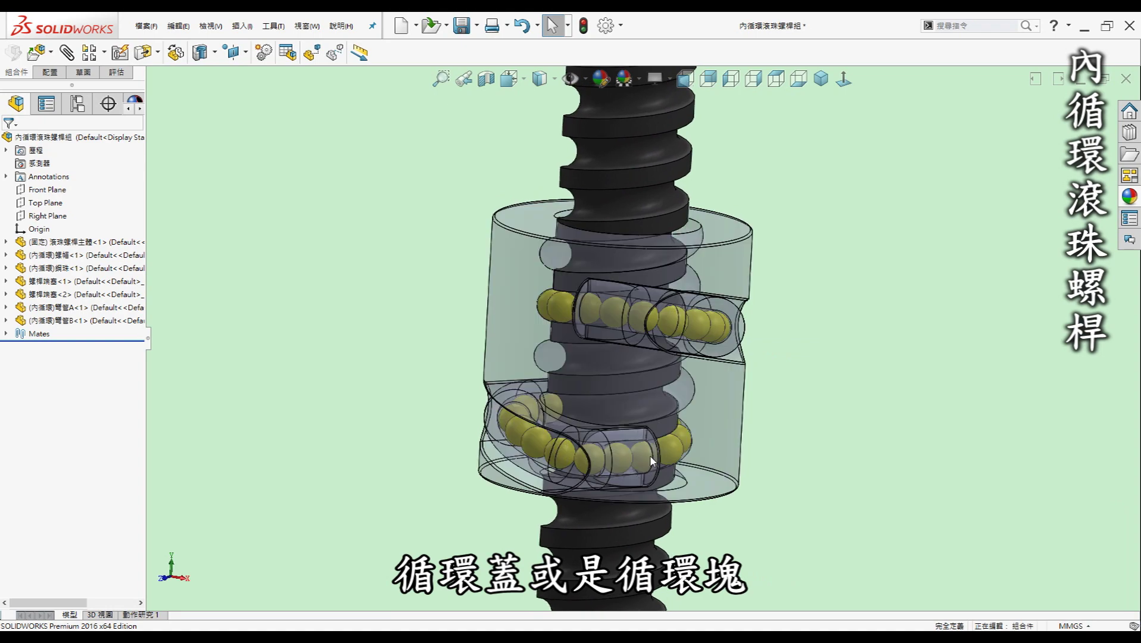
{"action": "mouse_move", "coordinate": [676, 332]}
{"action": "middle_mouse_down"}
{"action": "mouse_move", "coordinate": [594, 394]}
{"action": "mouse_move", "coordinate": [608, 249]}
{"action": "middle_mouse_up"}
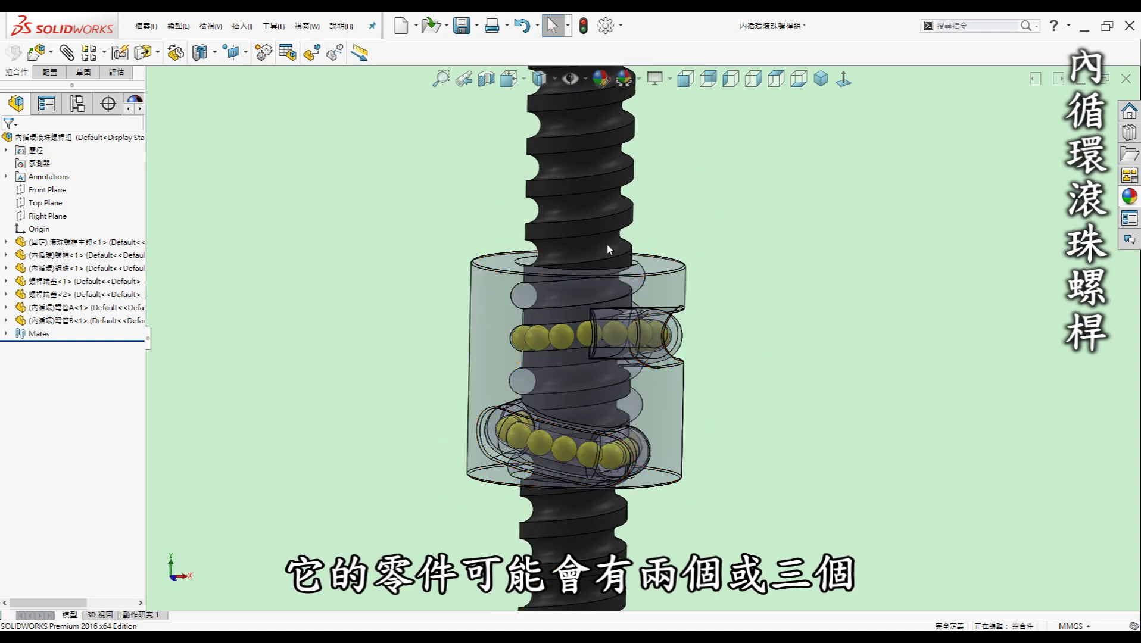
{"action": "middle_click_drag", "start_coordinate": [649, 443], "coordinate": [489, 307]}
{"action": "middle_click_drag", "start_coordinate": [519, 351], "coordinate": [629, 379]}
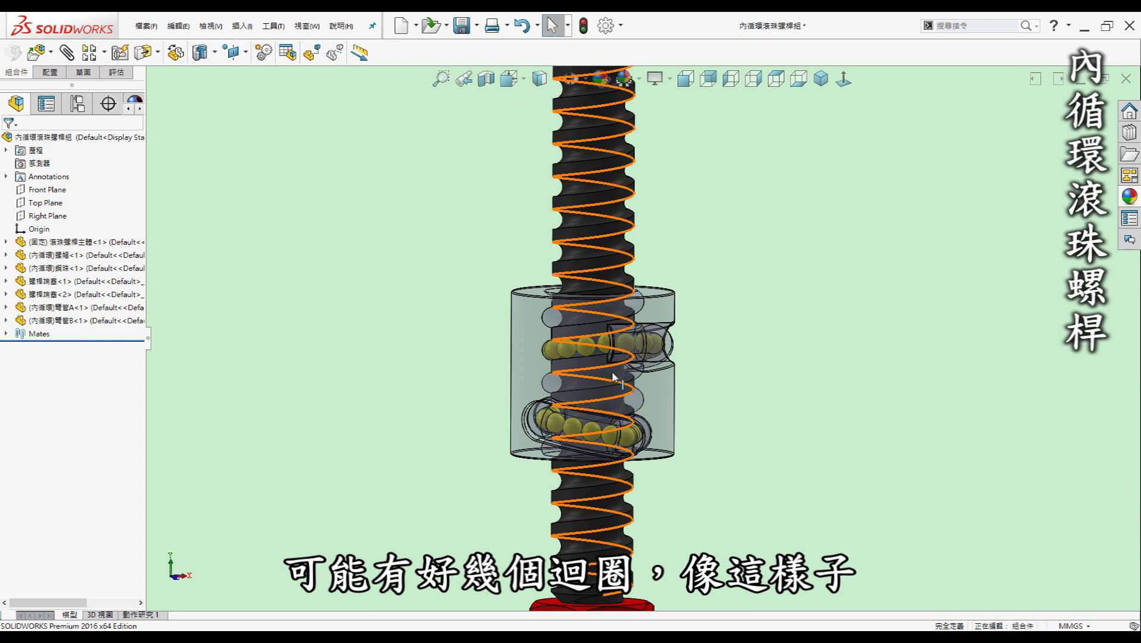
{"action": "key", "text": "Up"}
{"action": "key", "text": "Up"}
{"action": "key", "text": "Up"}
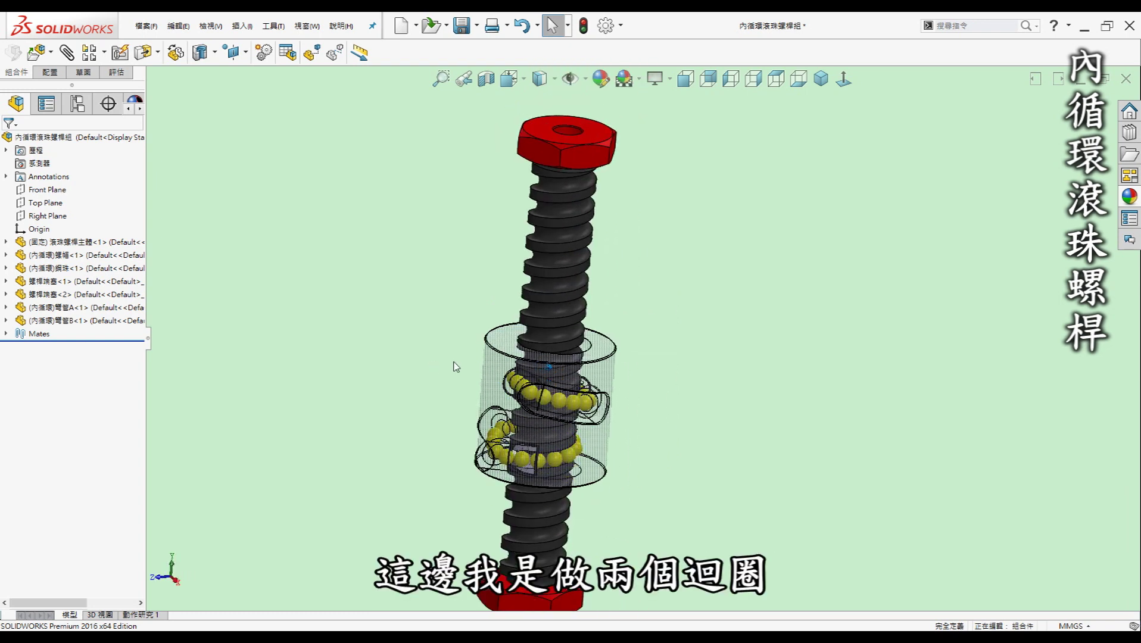
{"action": "key", "text": "Up"}
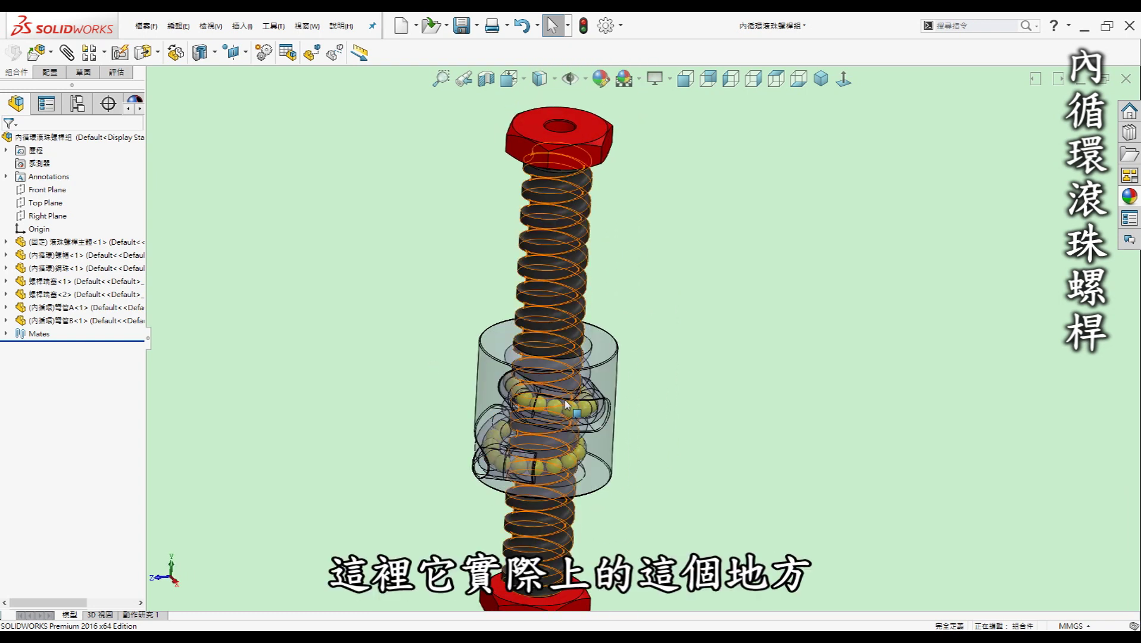
{"action": "scroll", "coordinate": [381, 424], "scroll_direction": "down", "scroll_amount": 2}
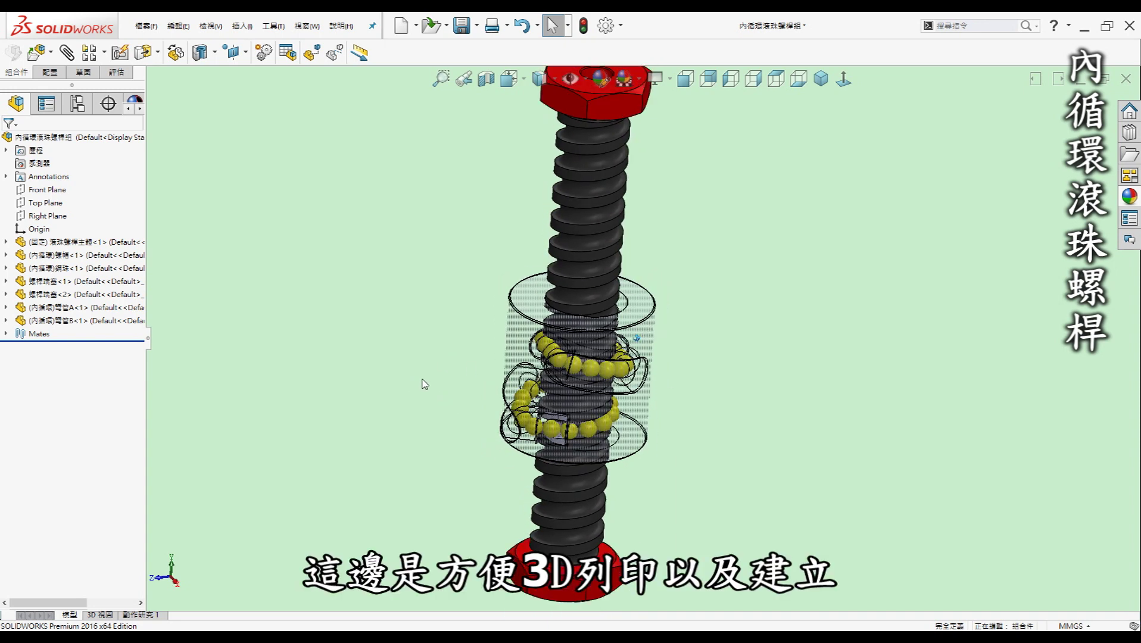
In ConfigurationManager, play the 爆炸視圖1 explode animation, then collapse it with 爆炸解除.
{"action": "left_click", "coordinate": [77, 104]}
{"action": "right_click", "coordinate": [77, 163]}
{"action": "left_click", "coordinate": [94, 167]}
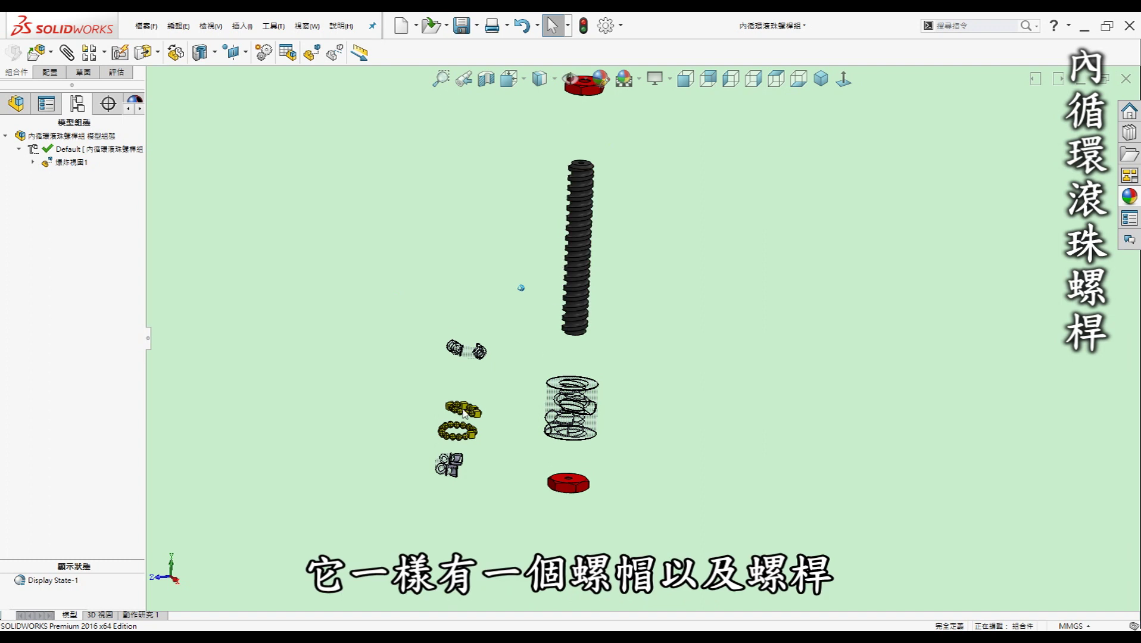
{"action": "left_click", "coordinate": [71, 163]}
{"action": "left_click", "coordinate": [91, 176]}
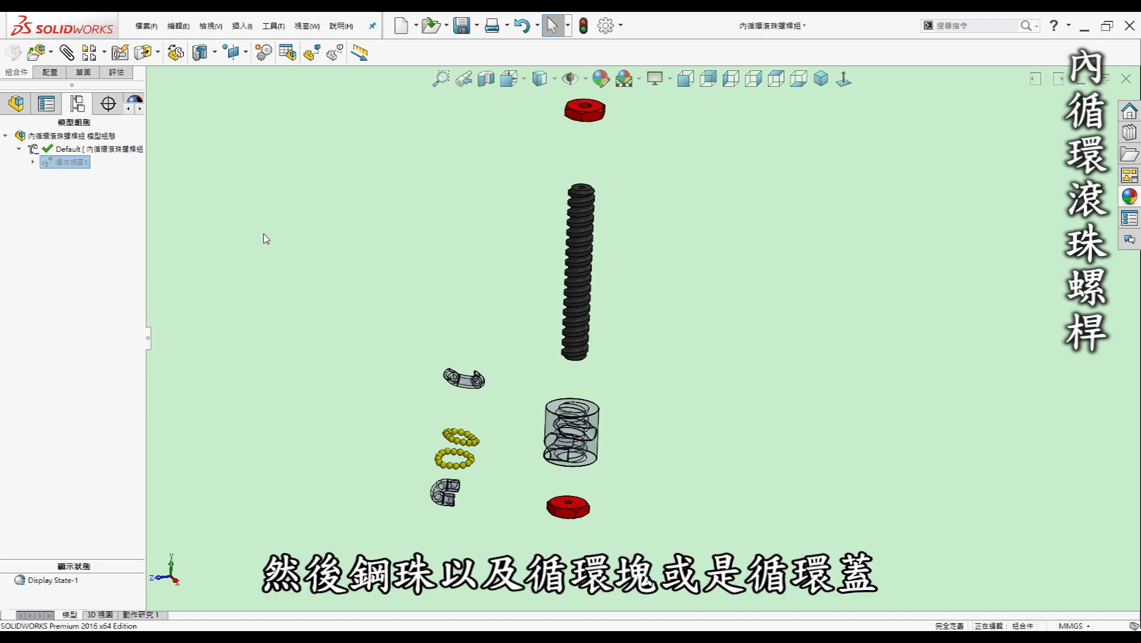
{"action": "left_click", "coordinate": [370, 264]}
Orbit and zoom the reassembled ball screw to a diagonal view of the nut.
{"action": "mouse_move", "coordinate": [784, 309]}
{"action": "middle_mouse_down"}
{"action": "mouse_move", "coordinate": [655, 323]}
{"action": "mouse_move", "coordinate": [601, 426]}
{"action": "middle_mouse_up"}
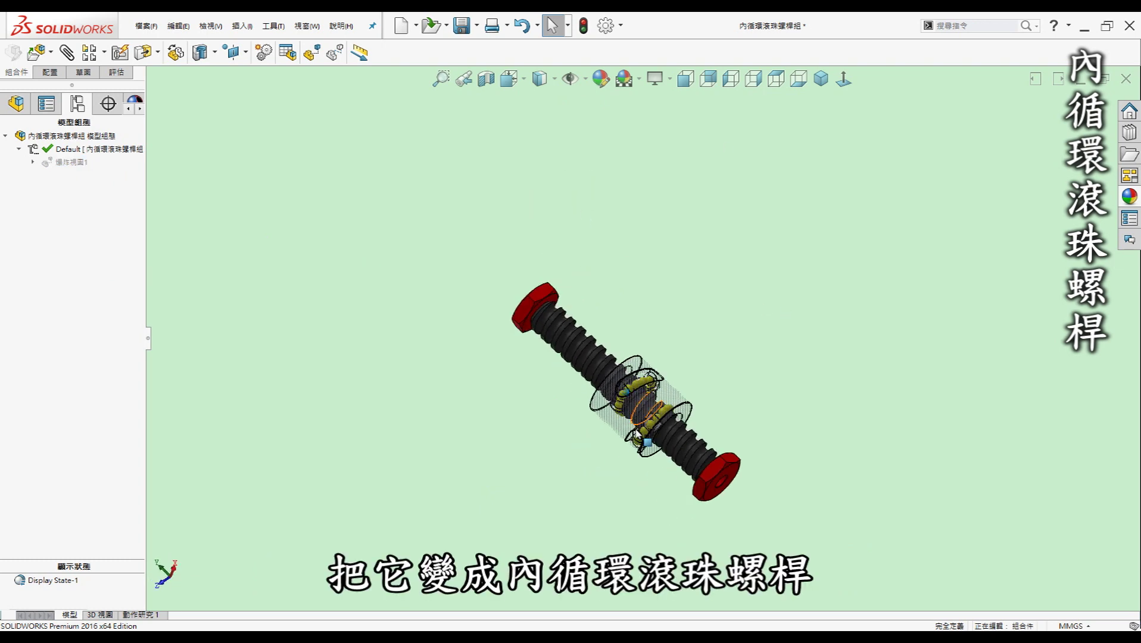
{"action": "scroll", "coordinate": [677, 459], "scroll_direction": "down", "scroll_amount": 5}
{"action": "mouse_move", "coordinate": [673, 452]}
{"action": "middle_mouse_down"}
{"action": "mouse_move", "coordinate": [586, 334]}
{"action": "mouse_move", "coordinate": [453, 428]}
{"action": "mouse_move", "coordinate": [641, 388]}
{"action": "mouse_move", "coordinate": [723, 356]}
{"action": "middle_mouse_up"}
{"action": "scroll", "coordinate": [641, 388], "scroll_direction": "up", "scroll_amount": 5}
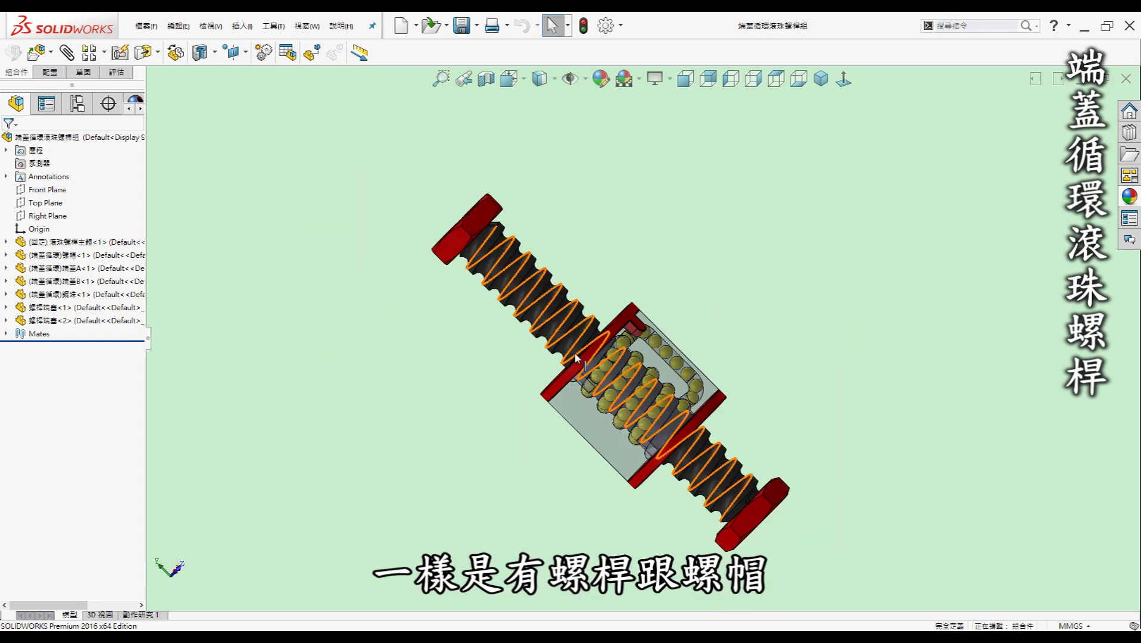
Orbit the end-cap circulation ball screw assembly round to a side view and zoom in.
{"action": "middle_click_drag", "start_coordinate": [642, 421], "coordinate": [789, 375]}
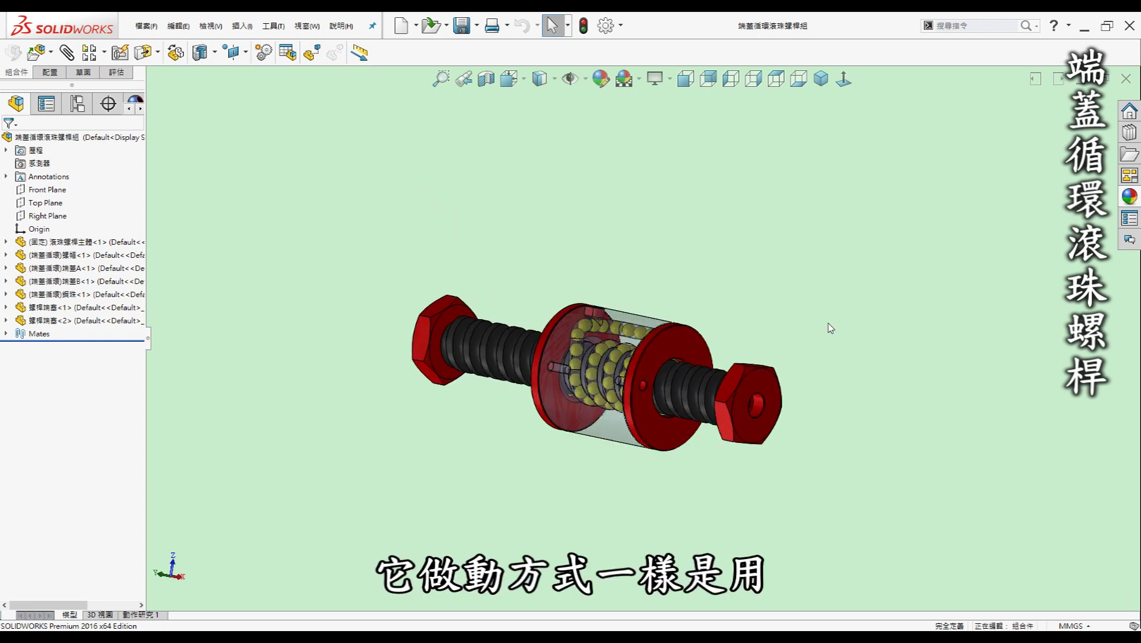
{"action": "mouse_move", "coordinate": [636, 422]}
{"action": "middle_mouse_down"}
{"action": "mouse_move", "coordinate": [789, 445]}
{"action": "mouse_move", "coordinate": [764, 451]}
{"action": "middle_mouse_up"}
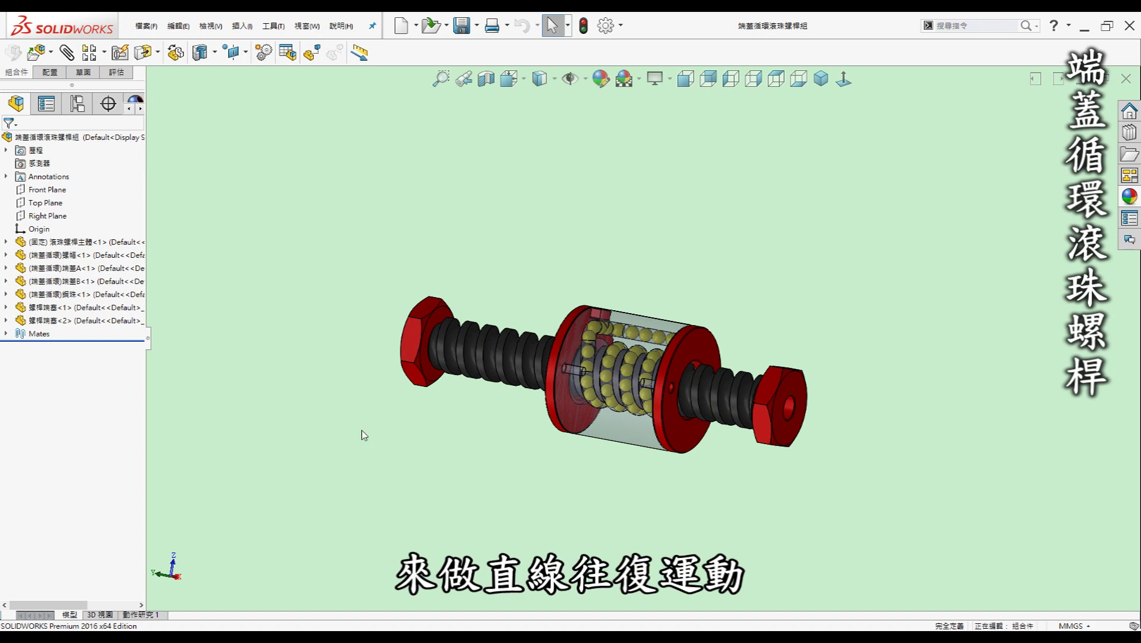
{"action": "middle_click_drag", "start_coordinate": [391, 477], "coordinate": [456, 479]}
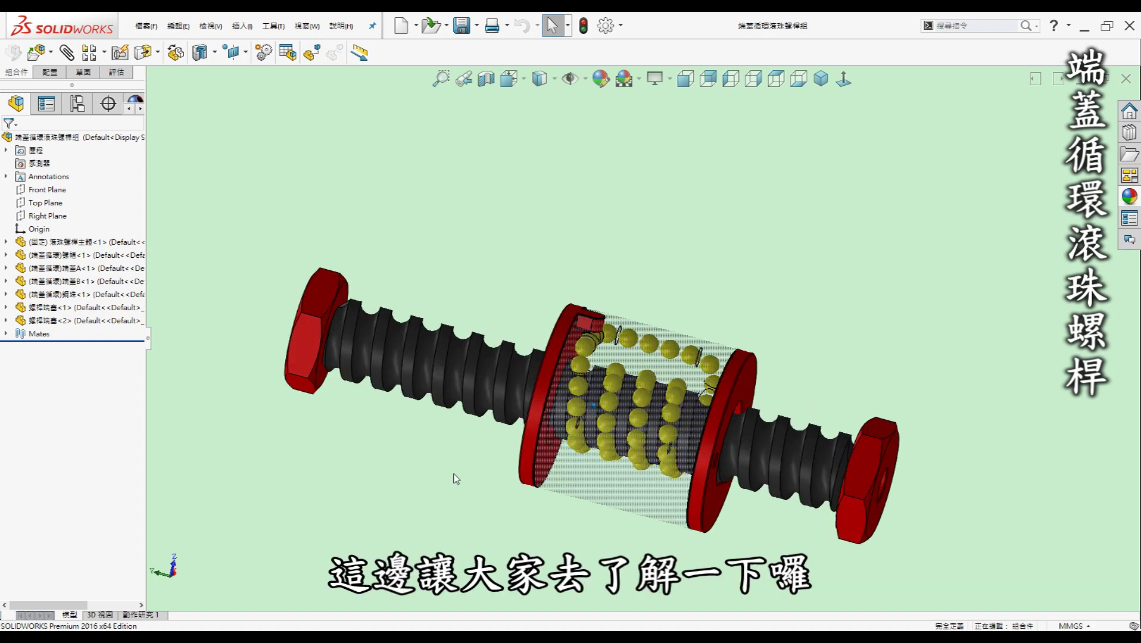
{"action": "scroll", "coordinate": [456, 479], "scroll_direction": "up", "scroll_amount": 2}
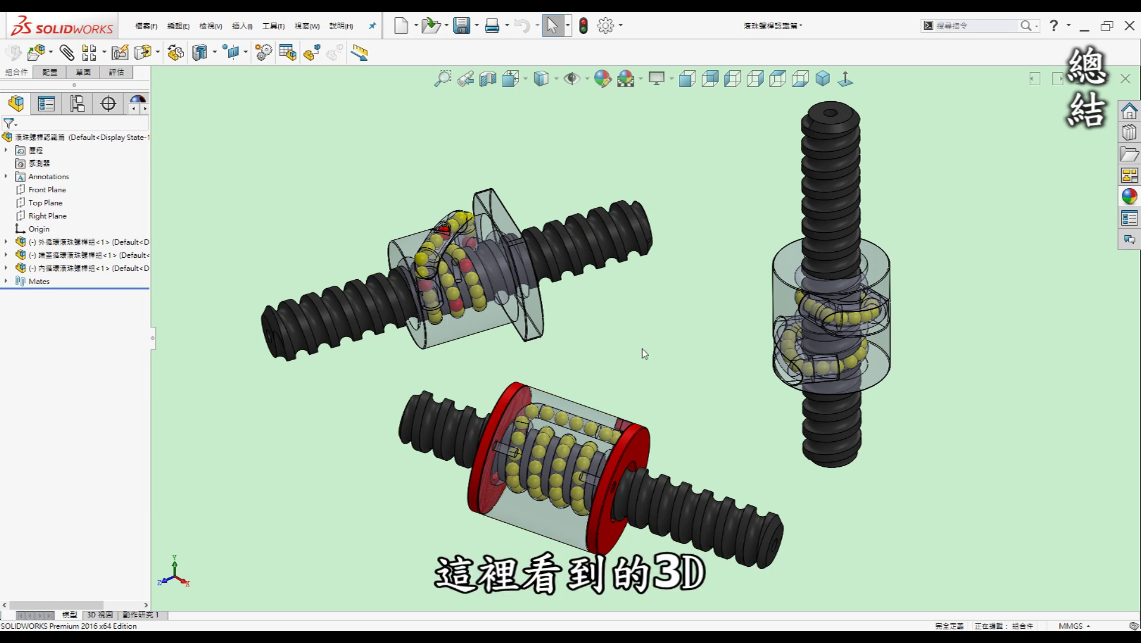
{"action": "middle_click_drag", "start_coordinate": [604, 351], "coordinate": [636, 352]}
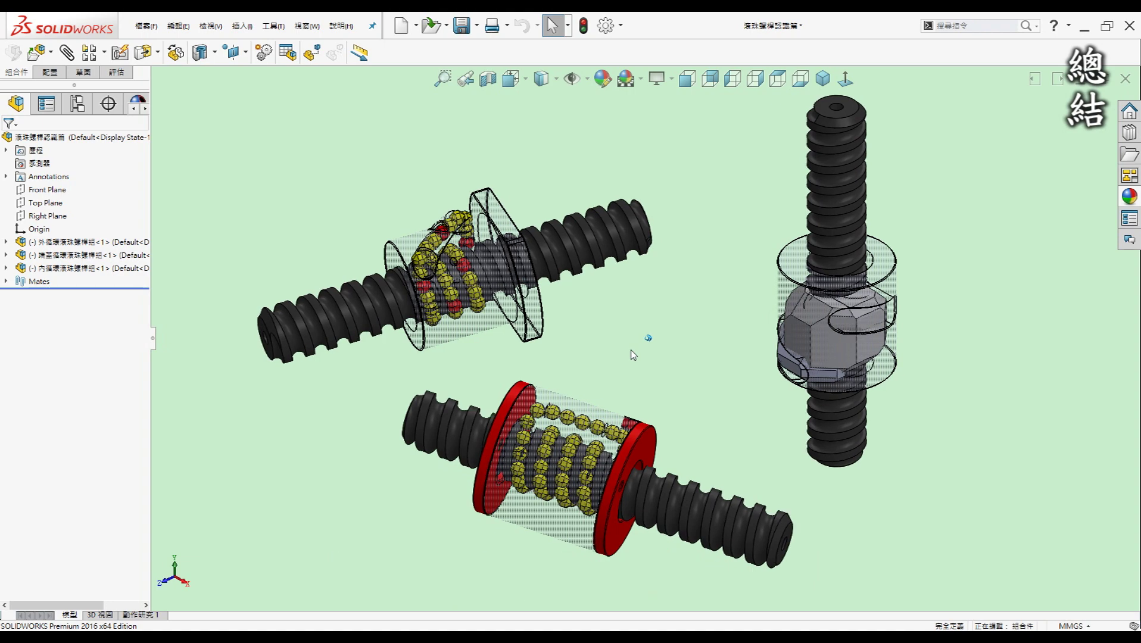
{"action": "middle_click_drag", "start_coordinate": [634, 347], "coordinate": [634, 345]}
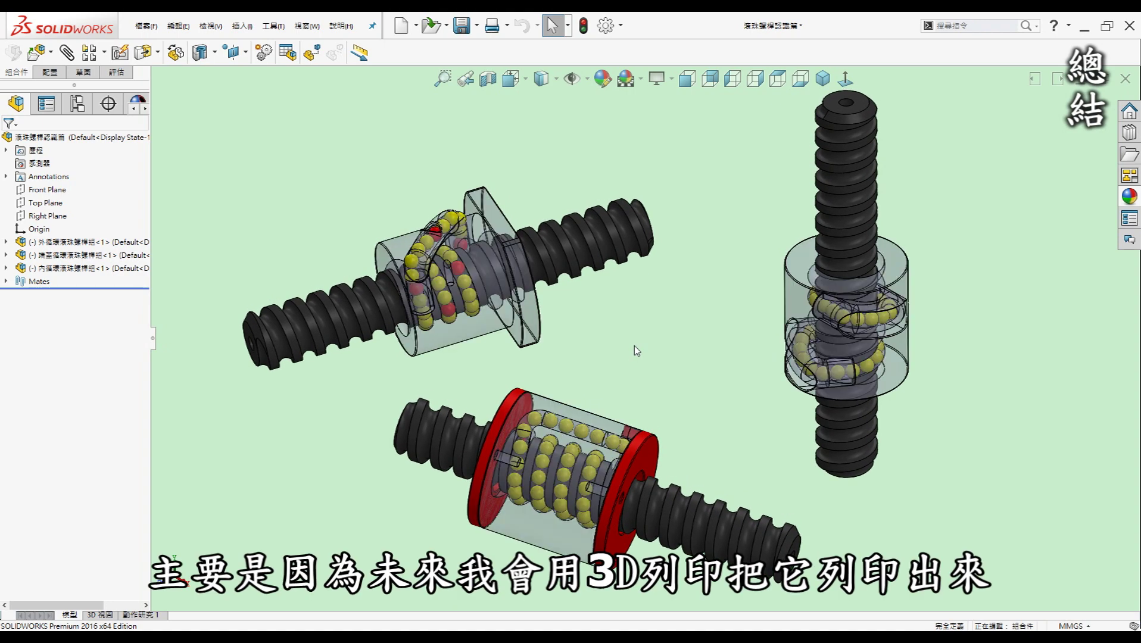
{"action": "middle_click_drag", "start_coordinate": [633, 348], "coordinate": [631, 345]}
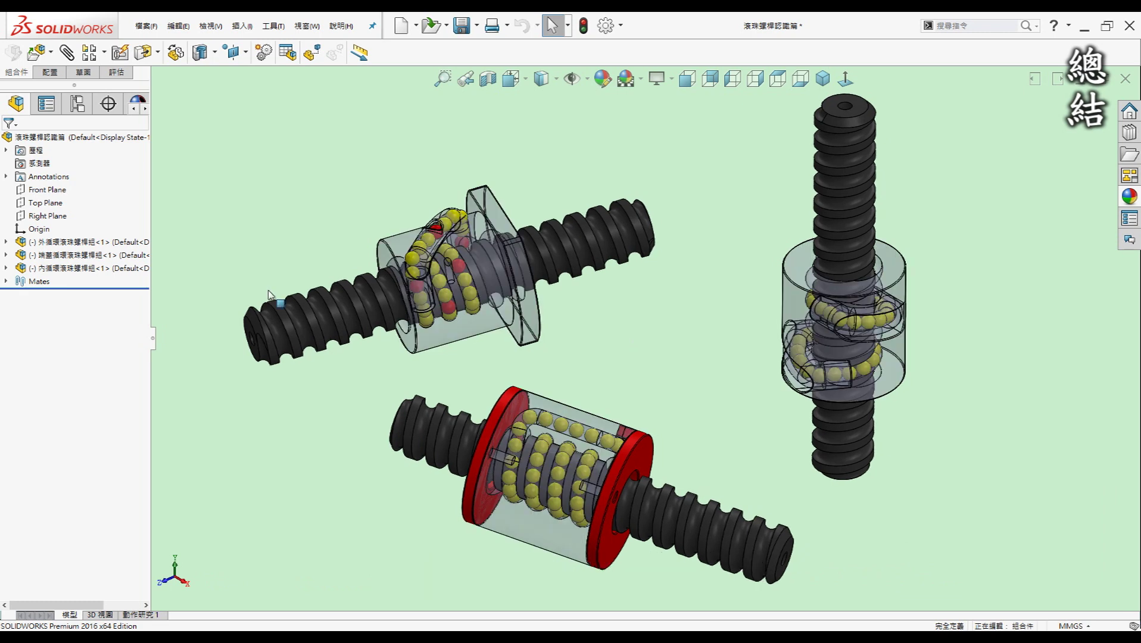
{"action": "middle_click_drag", "start_coordinate": [605, 301], "coordinate": [605, 302]}
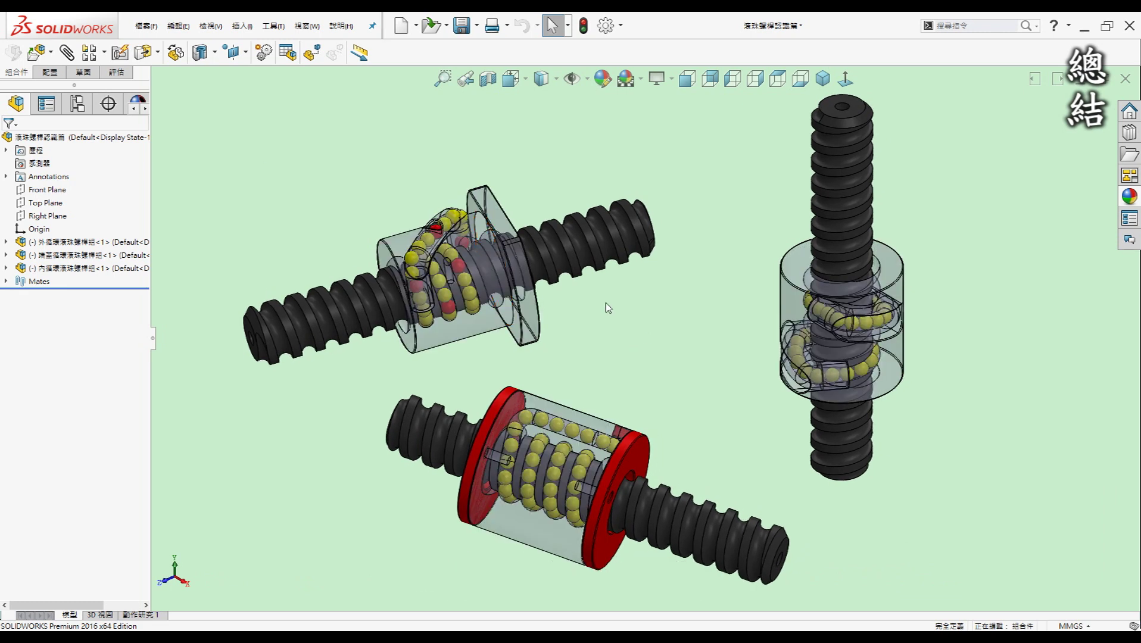
{"action": "middle_click_drag", "start_coordinate": [609, 308], "coordinate": [613, 310]}
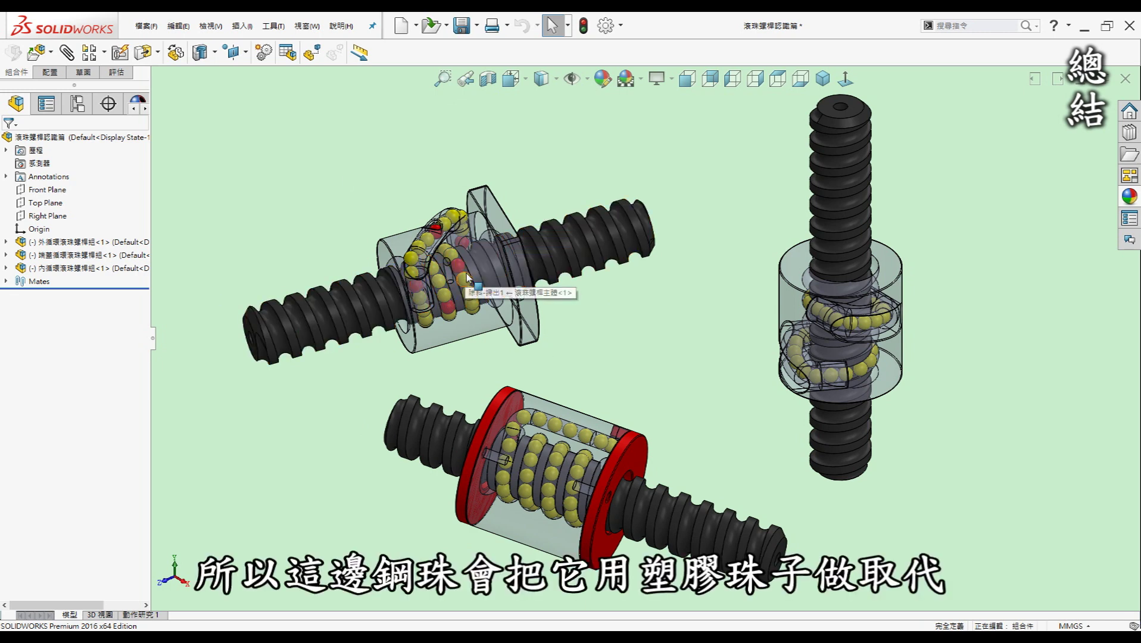
{"action": "middle_click_drag", "start_coordinate": [684, 384], "coordinate": [686, 379]}
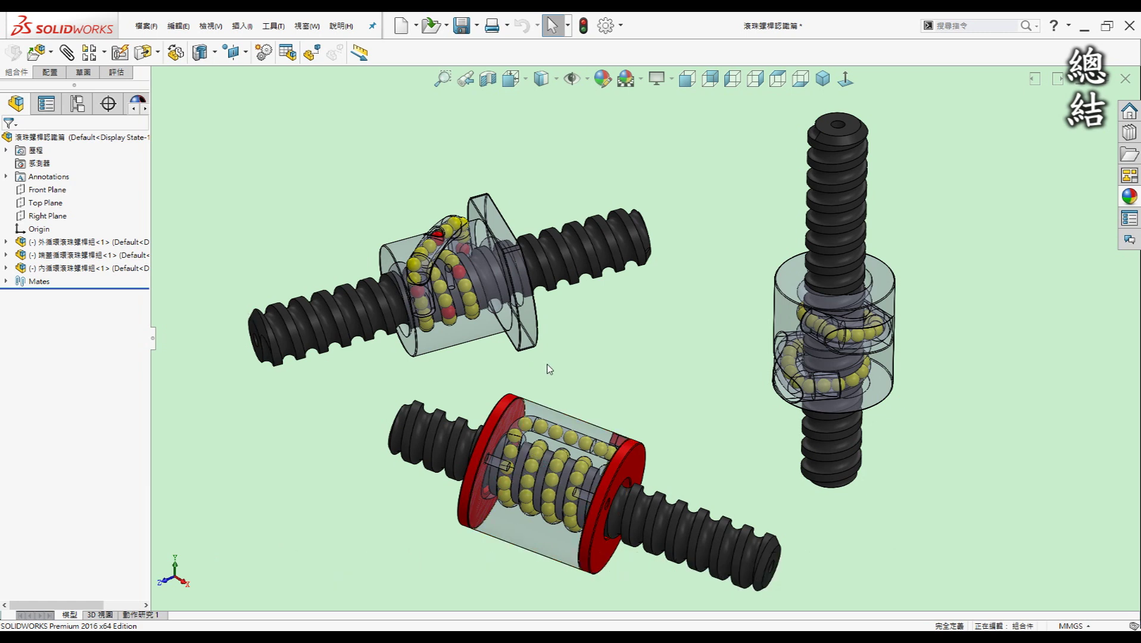
{"action": "scroll", "coordinate": [551, 368], "scroll_direction": "up", "scroll_amount": 1}
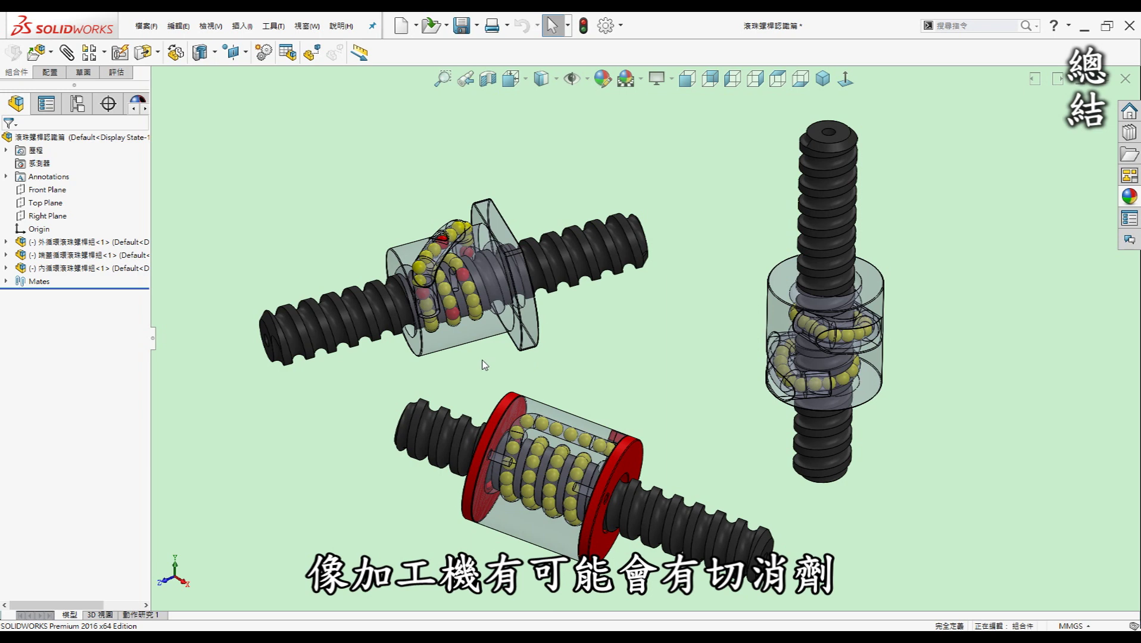